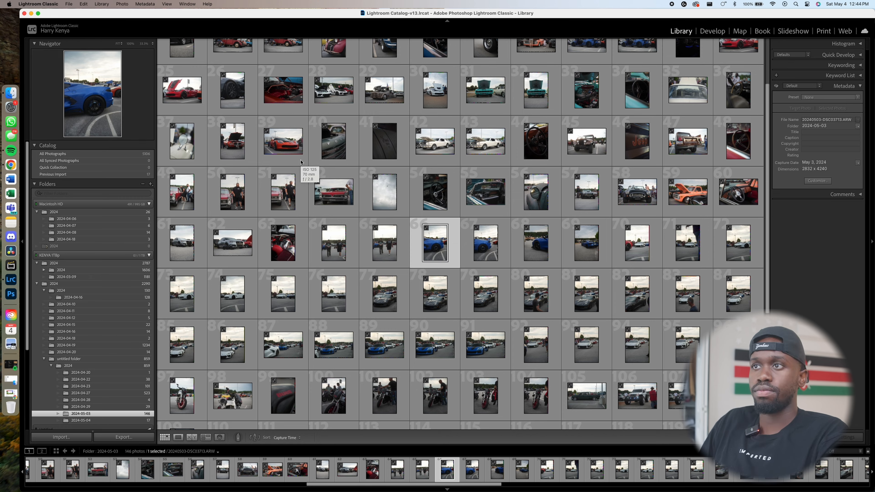
Open 20240503-DSC03648.ARW for developing and rotate its crop slightly to level the shot of the brown car
scroll(300, 162, "up", 3)
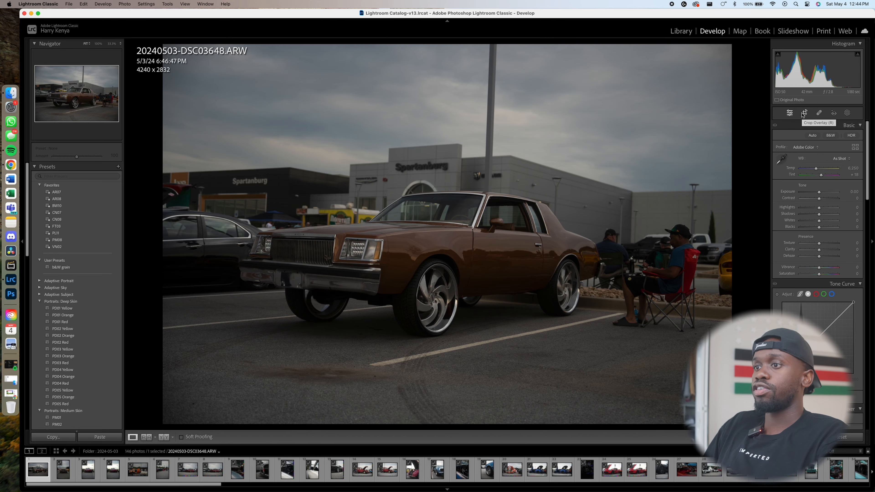
left_click(803, 113)
mouse_move(480, 426)
left_mouse_down()
mouse_move(490, 431)
mouse_move(464, 426)
mouse_move(473, 428)
left_mouse_up()
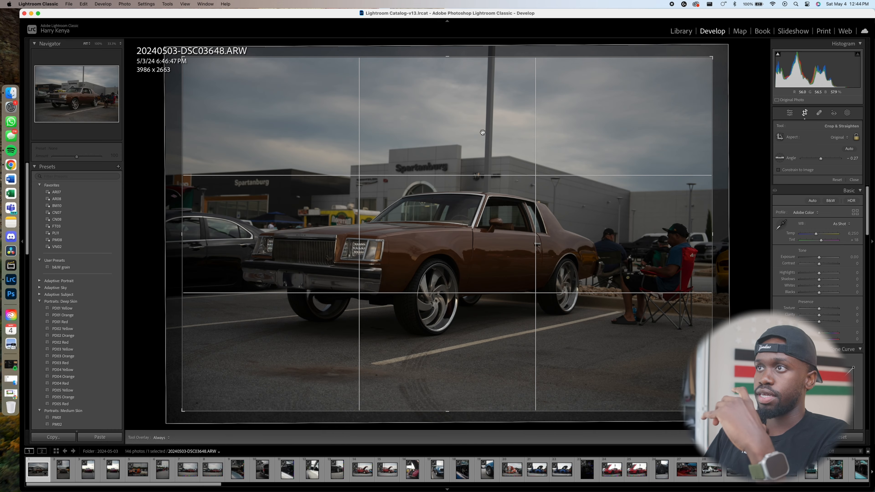
left_click_drag(455, 427, 461, 429)
key("Return")
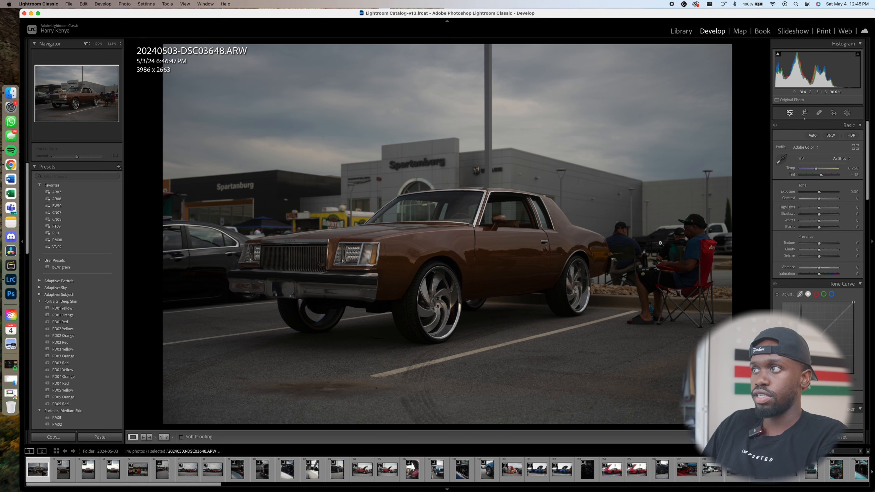
Fine-tune the crop rotation to about -0.89 degrees so the light pole and buildings stand straight
left_click(804, 113)
left_click_drag(500, 422, 490, 417)
left_click_drag(482, 324, 483, 323)
key("Return")
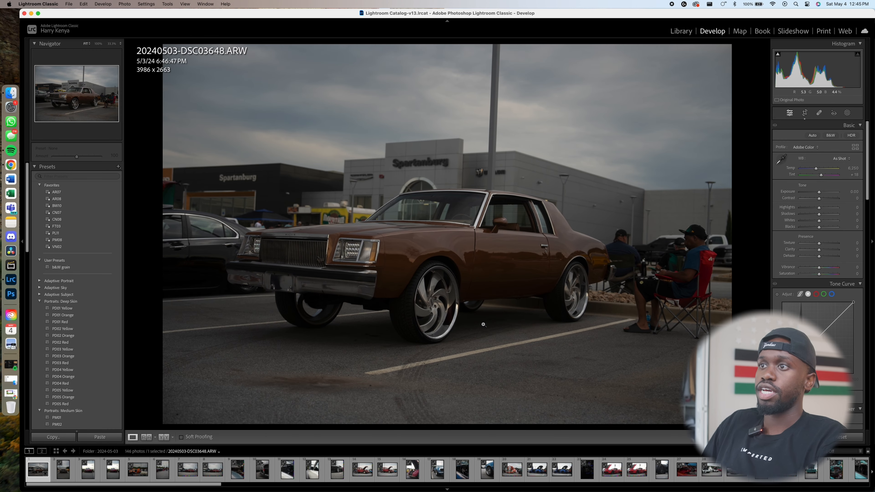
left_click(805, 113)
left_click_drag(494, 421, 497, 422)
key("Return")
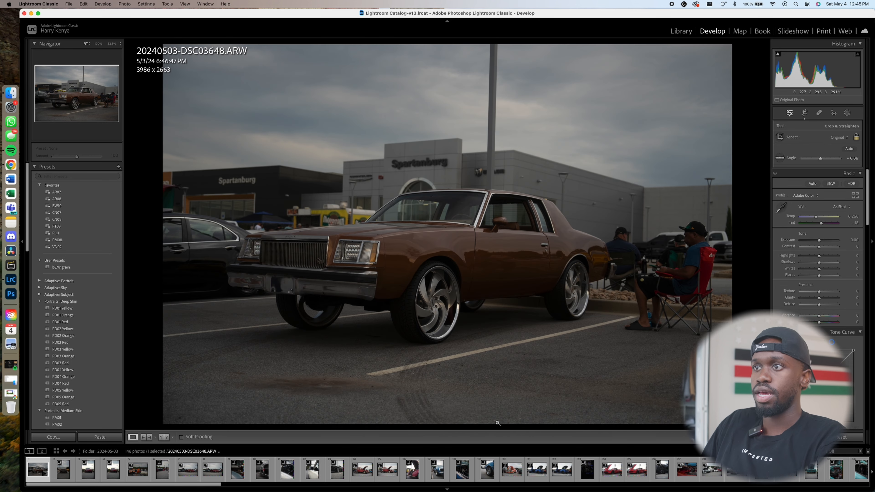
left_click(804, 112)
left_click_drag(502, 417, 503, 418)
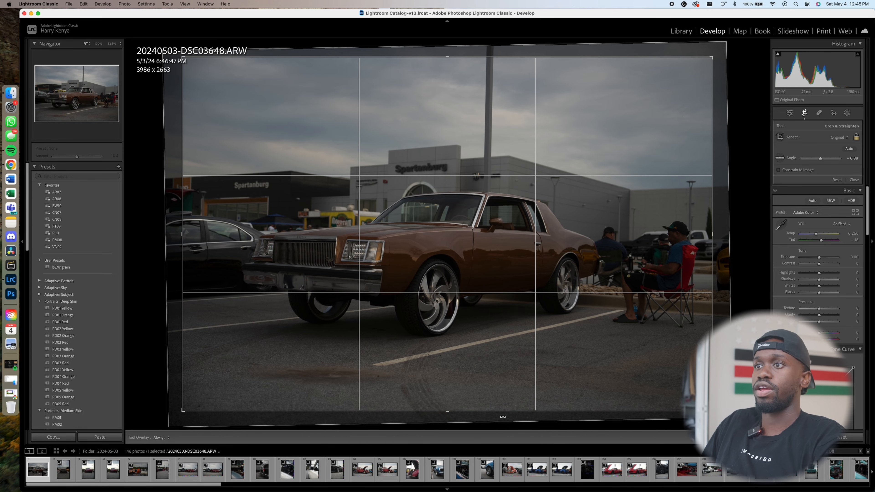
left_click(789, 112)
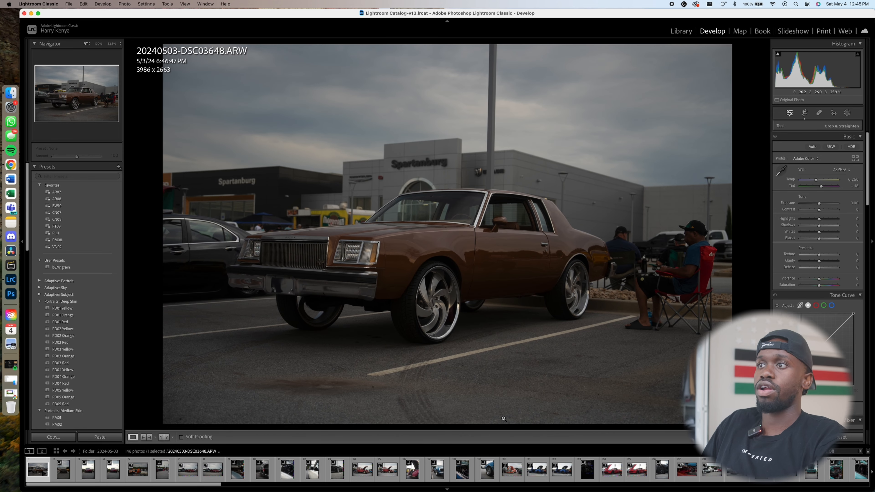
Crop the photo to a 16 x 9 aspect ratio and reposition the image so the car is framed well
left_click(805, 113)
left_click(838, 137)
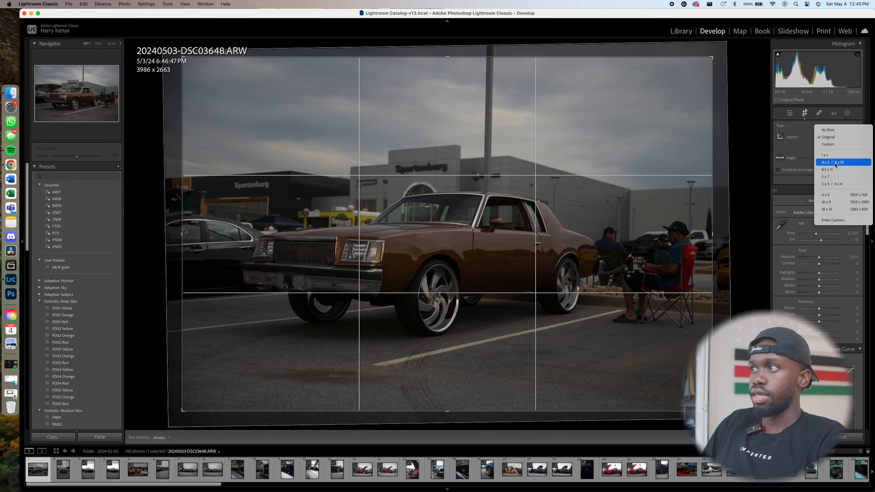
left_click(843, 202)
left_click_drag(570, 196, 561, 186)
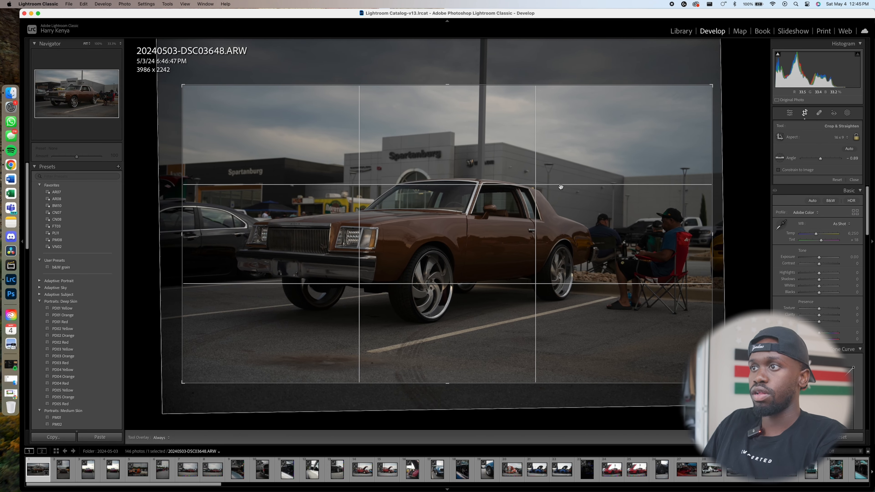
key("Return")
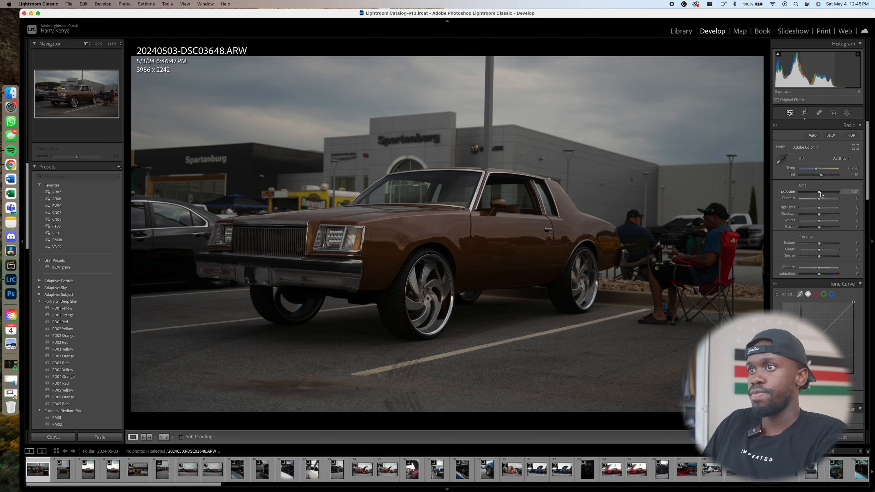
Brighten the photo with an Exposure of +1.45 and set Dehaze to +60
left_click_drag(820, 193, 825, 195)
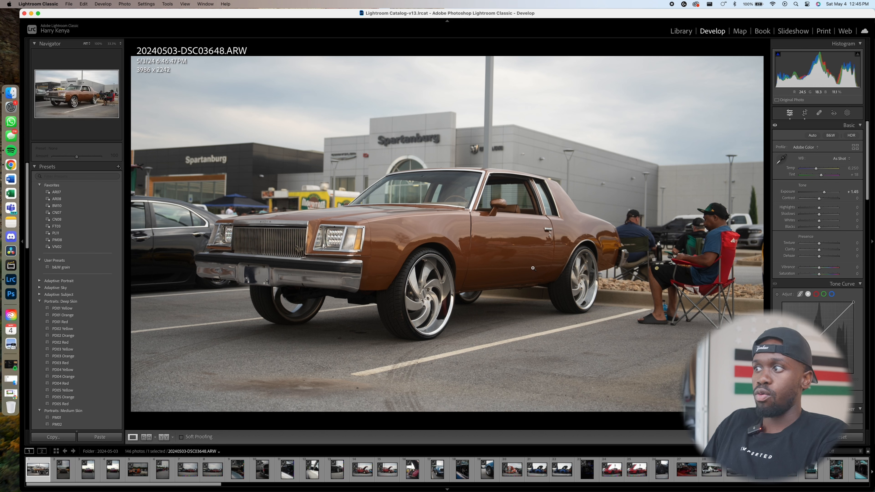
scroll(817, 207, "down", 3)
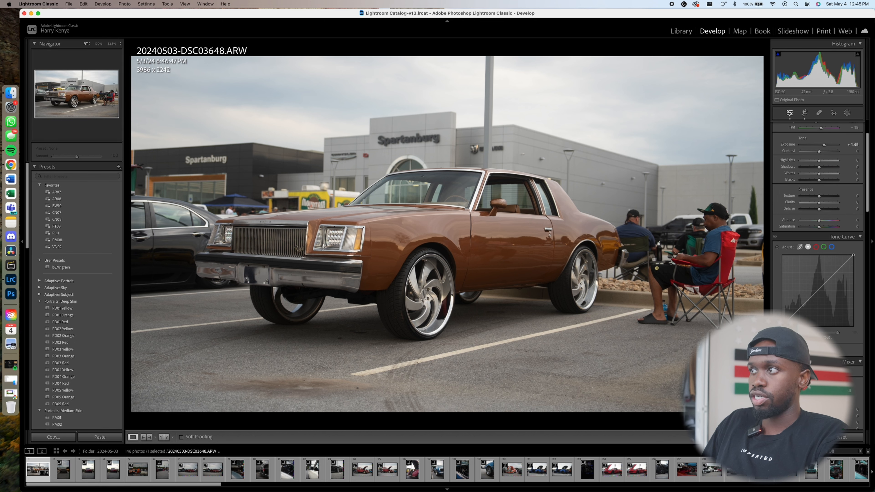
left_click_drag(819, 204, 829, 205)
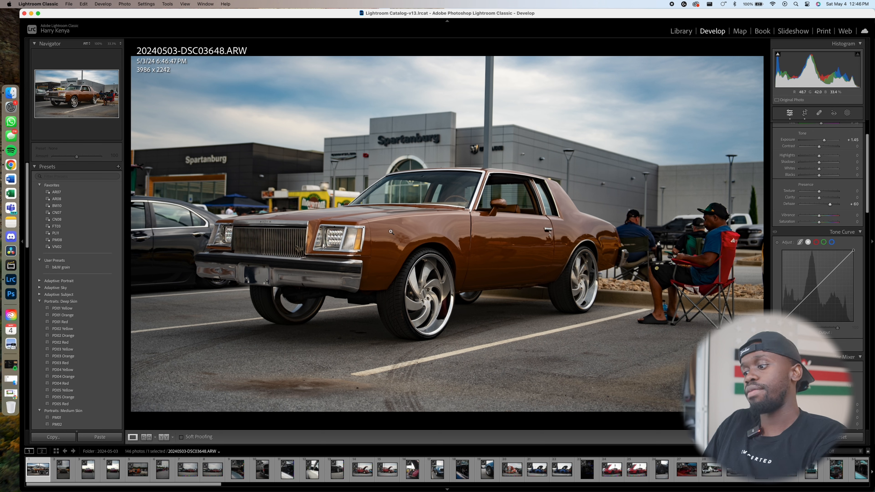
Compare the before and after versions of the whole photo and of the car's front and side up close
key("backslash")
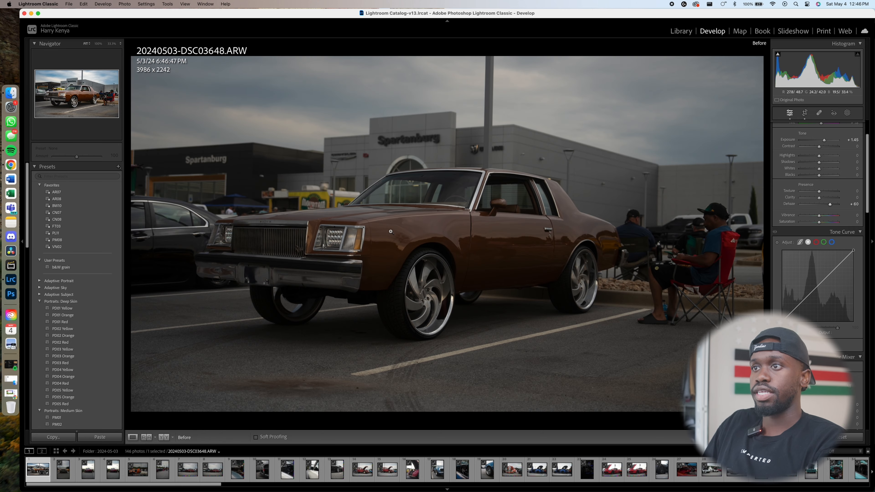
key("backslash")
key("backslash")
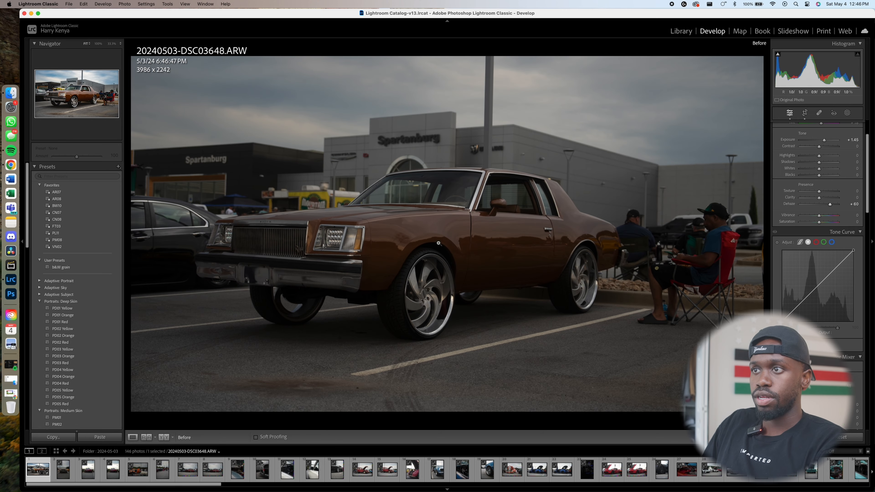
left_click(442, 250)
key("backslash")
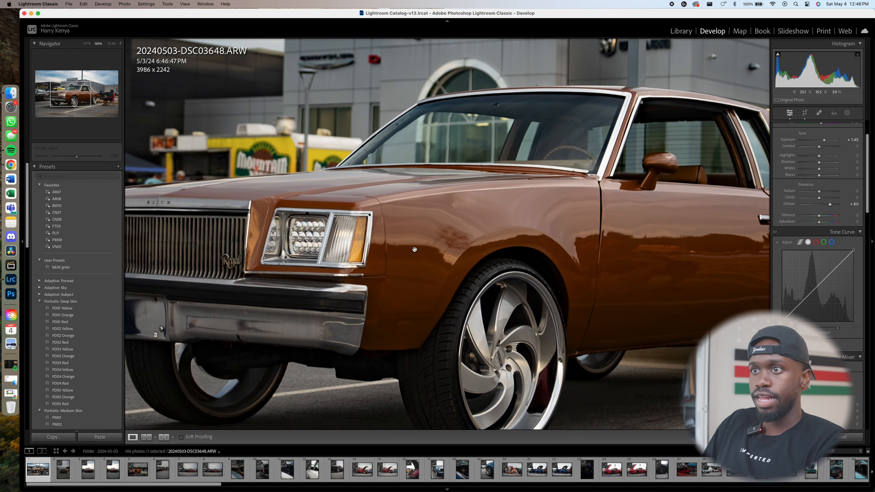
key("backslash")
left_click_drag(548, 244, 426, 235)
key("backslash")
left_click_drag(563, 233, 442, 249)
key("backslash")
key("backslash")
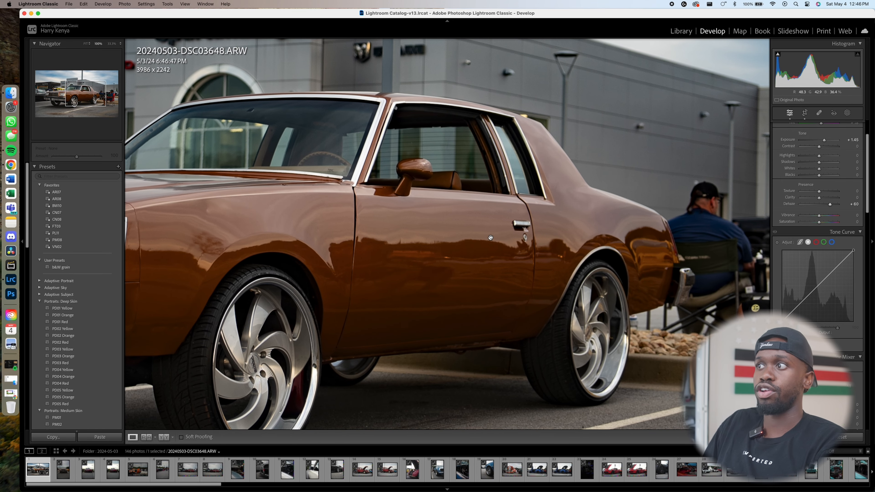
key("backslash")
left_click_drag(490, 238, 426, 230)
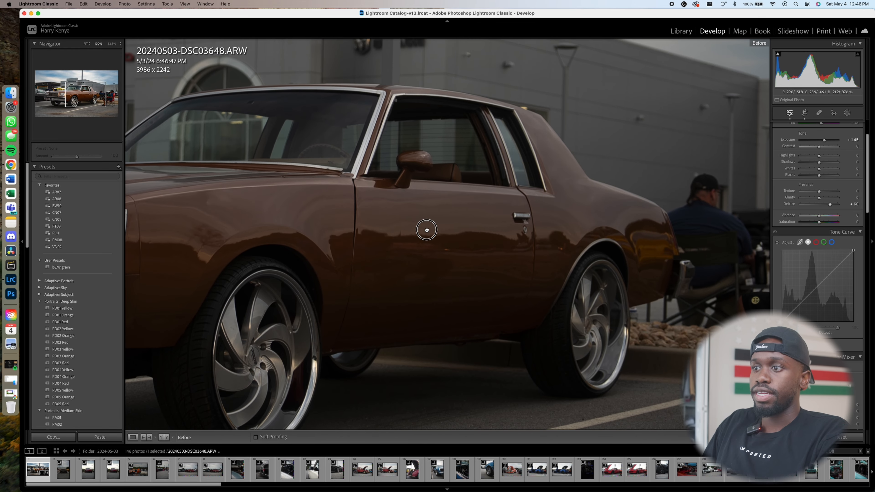
left_click(426, 230)
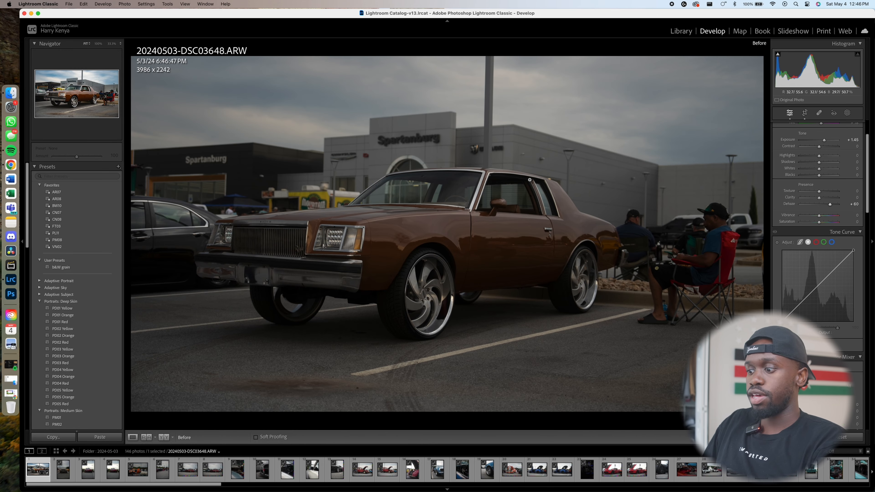
key("backslash")
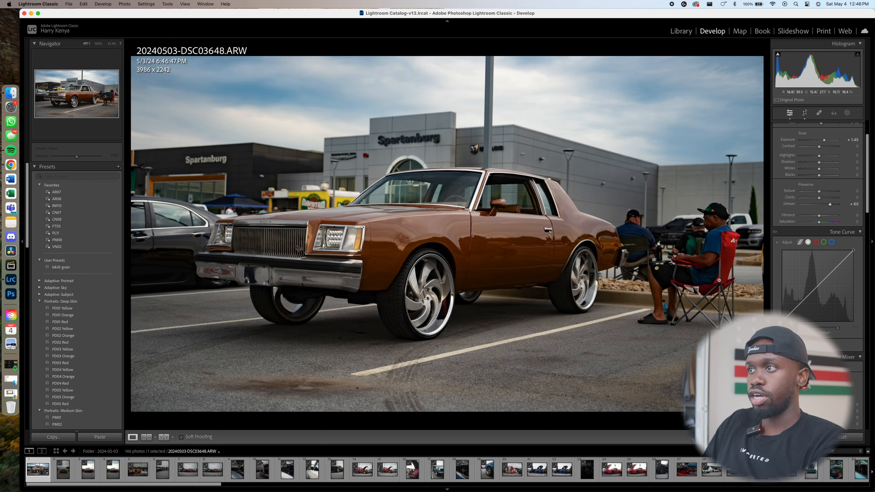
Examine the seated people behind the car up close, comparing before and after
left_click(692, 275)
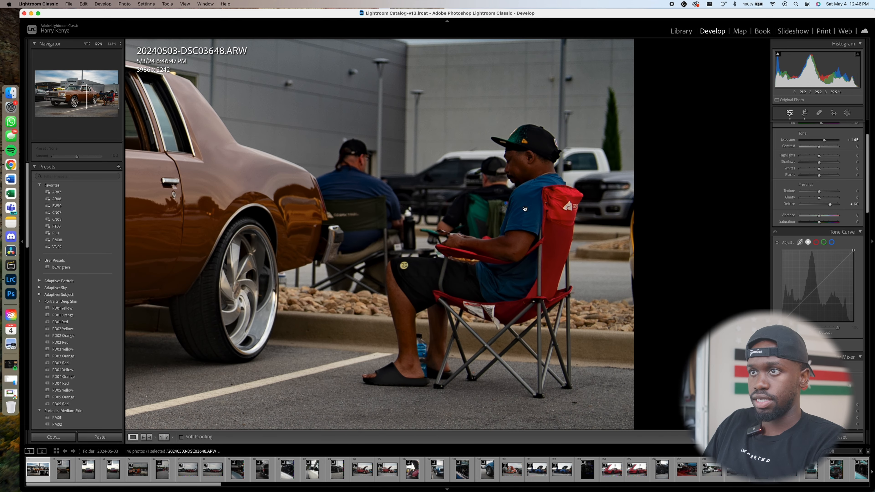
left_click_drag(404, 311, 482, 341)
key("backslash")
key("backslash")
left_click(441, 194)
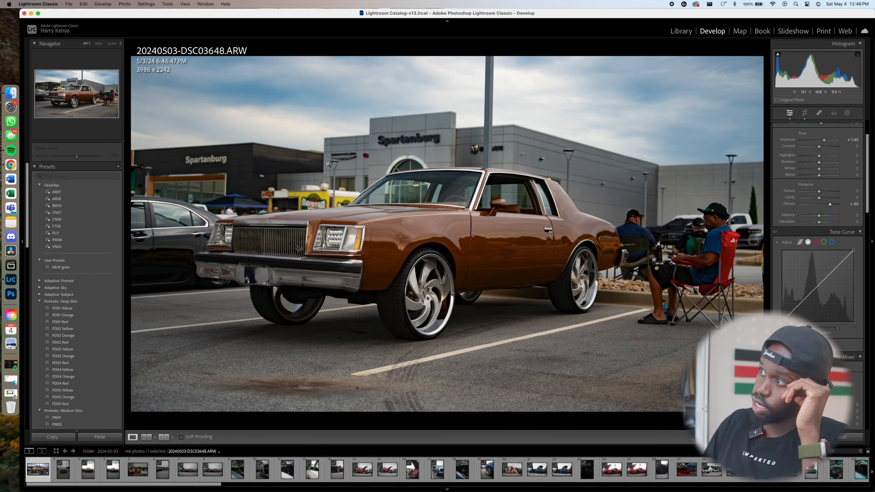
Add an inverted radial gradient mask around the car and lower its Contrast to about -53 and Blacks to about -12
left_click(847, 113)
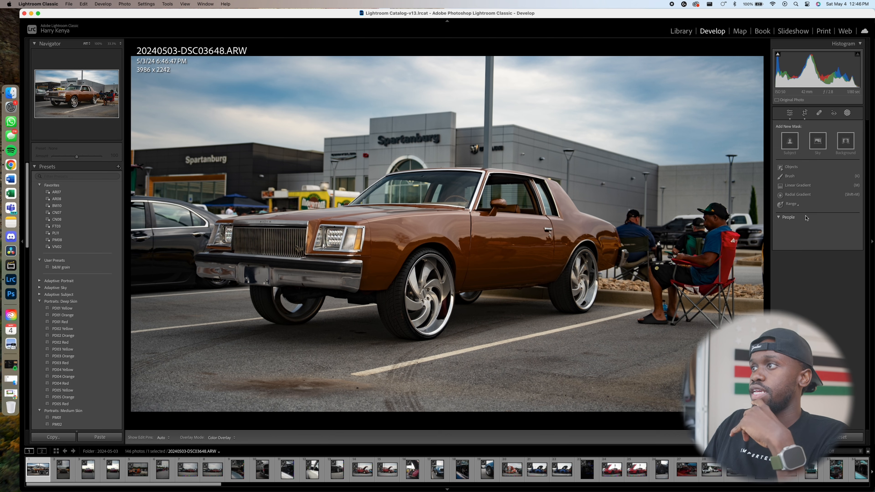
left_click(797, 195)
left_click_drag(411, 242, 610, 146)
left_click_drag(408, 315, 424, 261)
left_click_drag(223, 239, 196, 239)
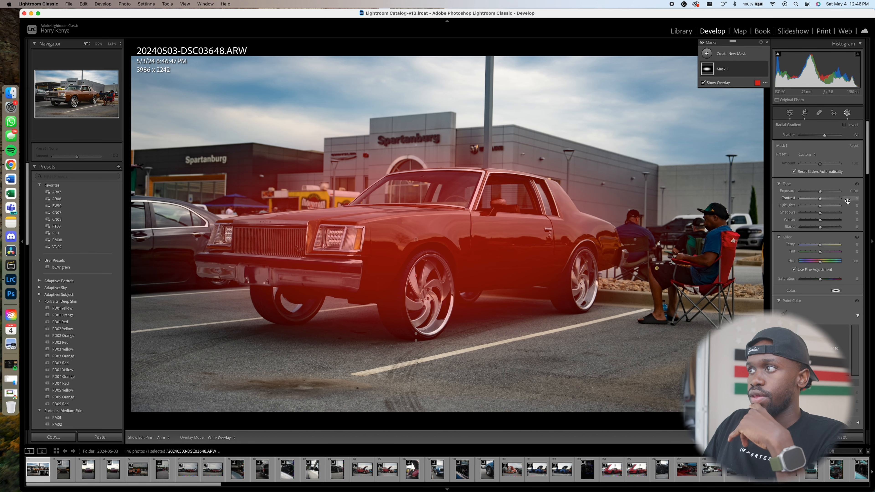
left_click(844, 124)
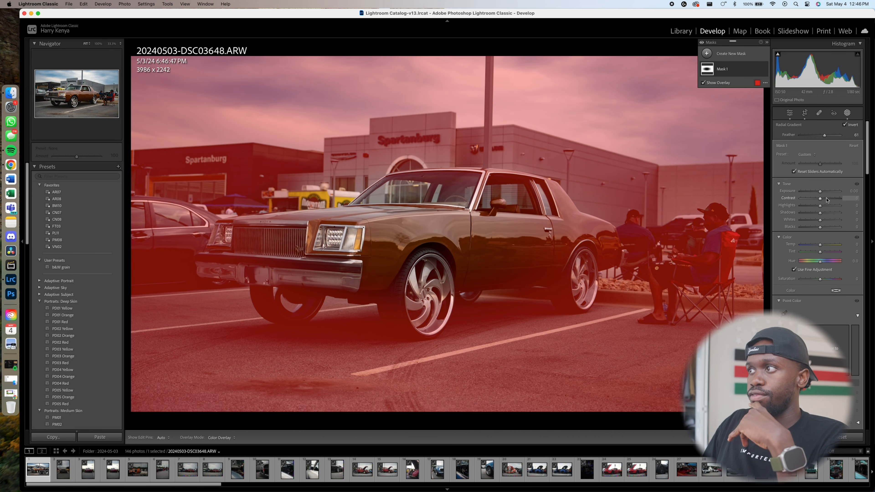
left_click_drag(821, 202, 817, 227)
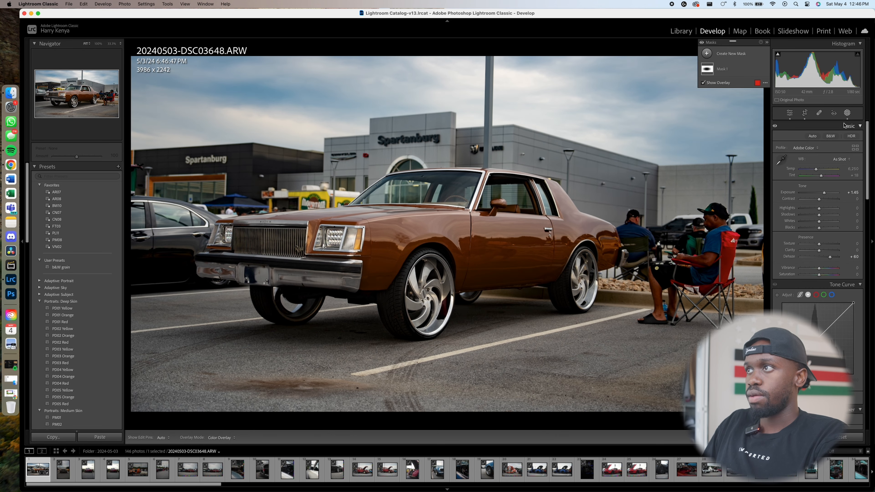
Add a second mask selecting the background and set its Contrast to 14
left_click(707, 54)
left_click(747, 85)
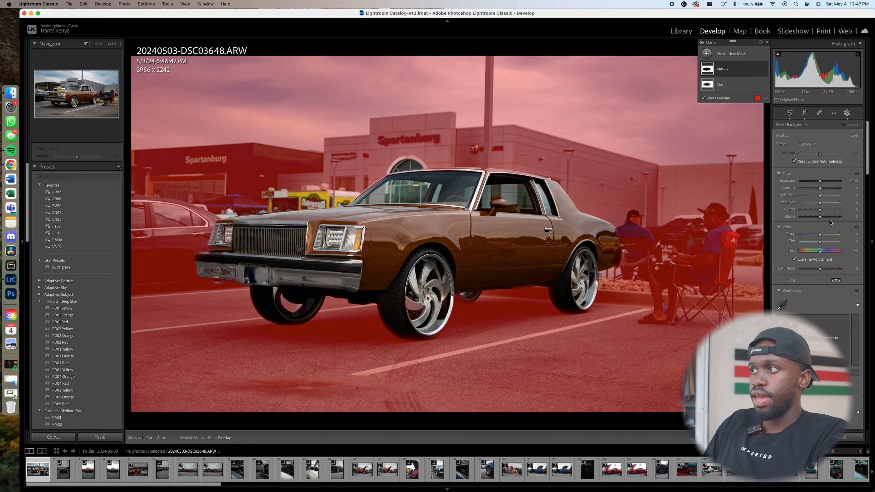
left_click(820, 189)
left_click_drag(820, 190, 822, 191)
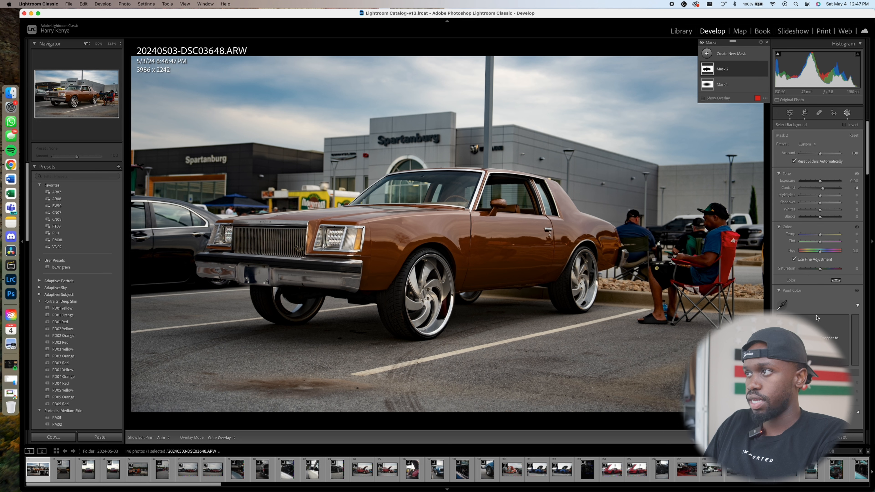
Set the background mask's Dehaze to -6 and leave masking
scroll(814, 269, "down", 10)
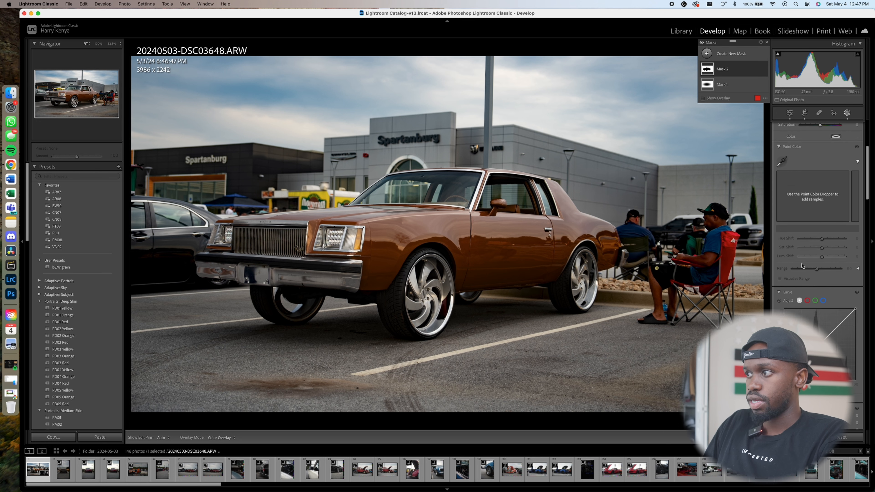
left_click_drag(820, 350, 819, 349)
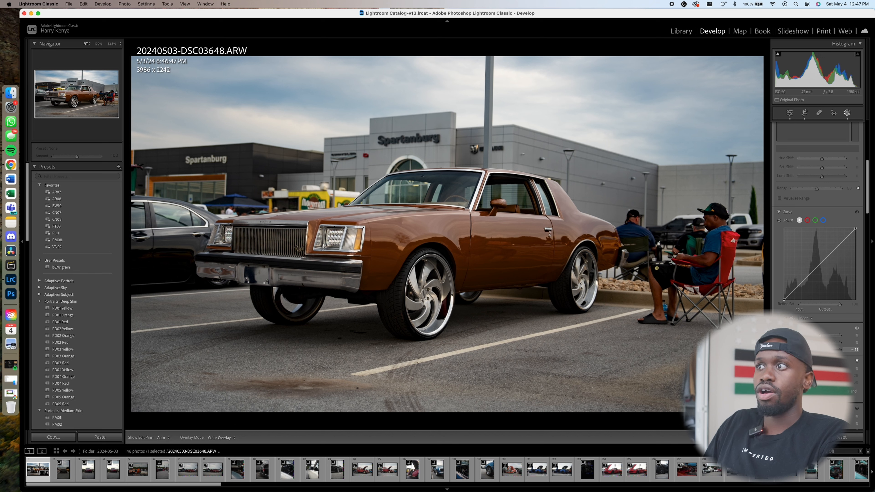
left_click_drag(819, 350, 820, 350)
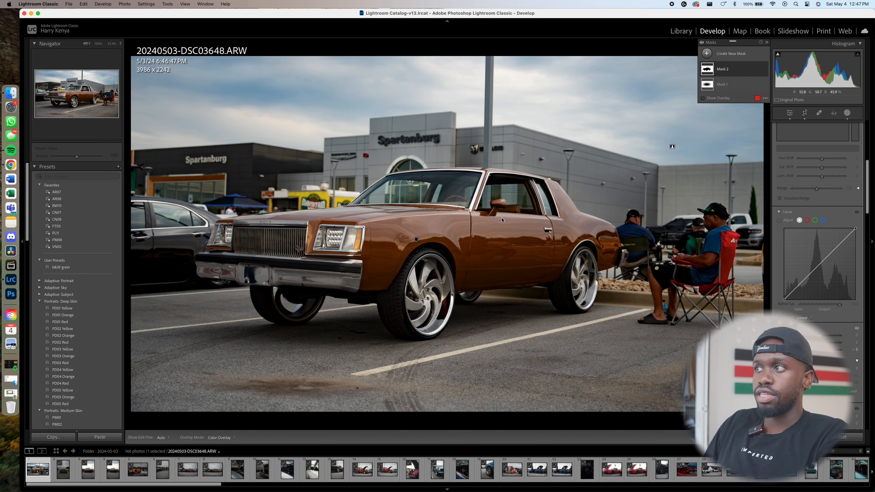
left_click(849, 114)
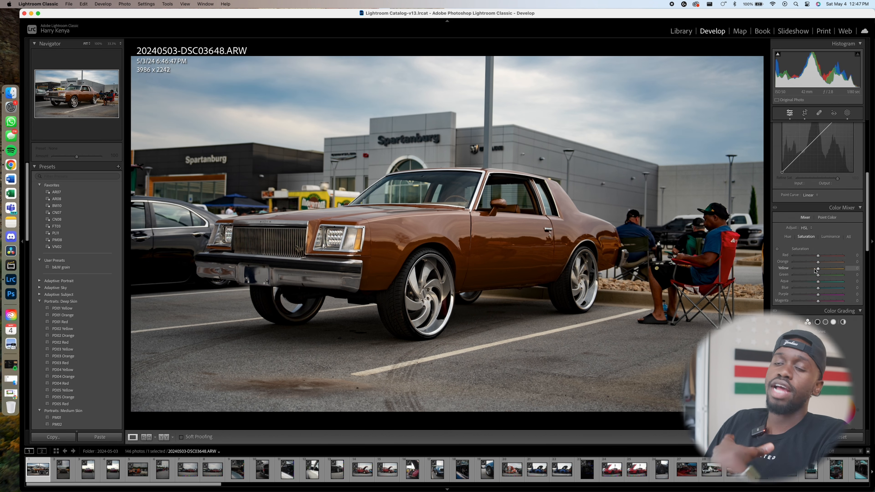
Reopen the radial gradient mask around the car, readjust its Contrast and leave masking
scroll(815, 271, "up", 6)
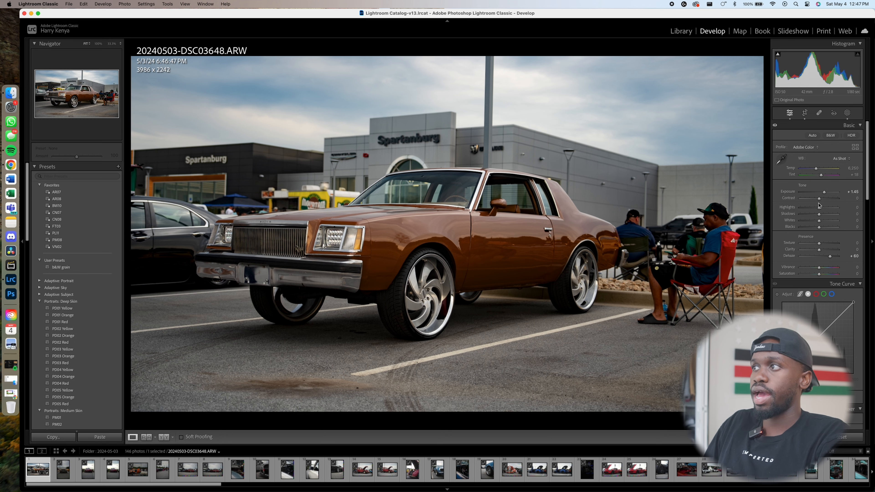
left_click(847, 113)
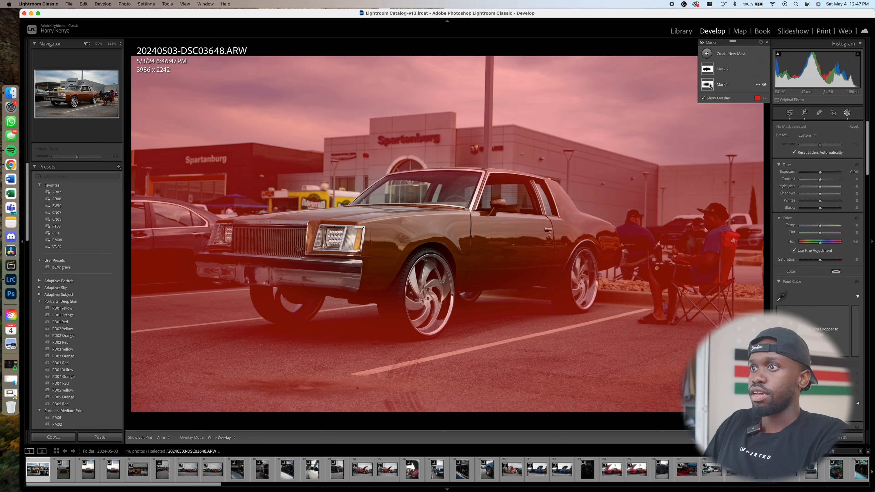
left_click(709, 85)
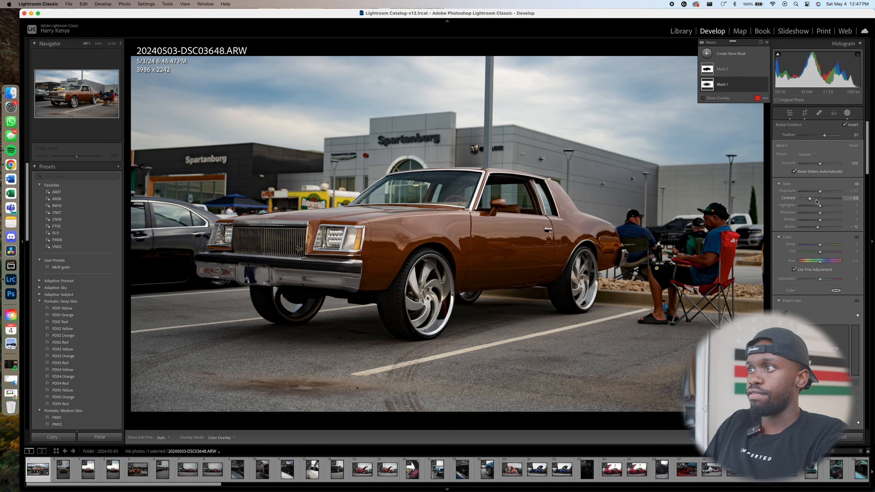
left_click_drag(812, 201, 819, 247)
left_click(846, 112)
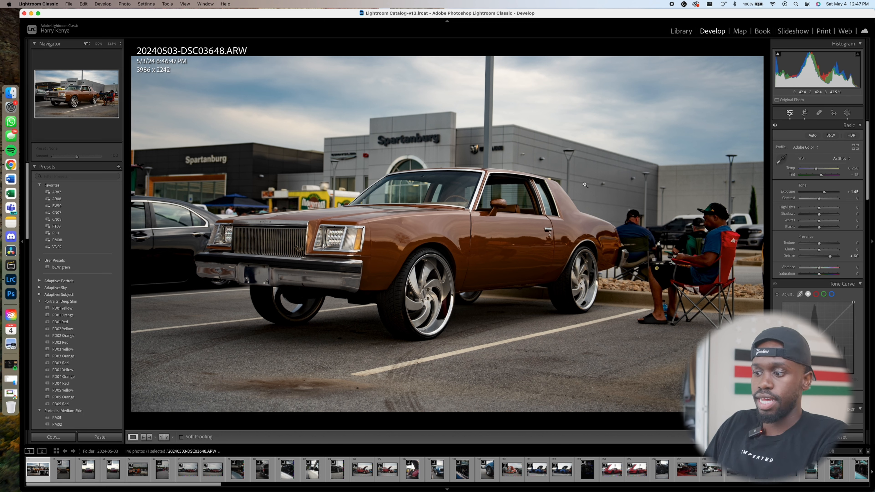
Compare the brown car photo before and after the edits
key("backslash")
key("backslash")
key("backslash")
key("backslash")
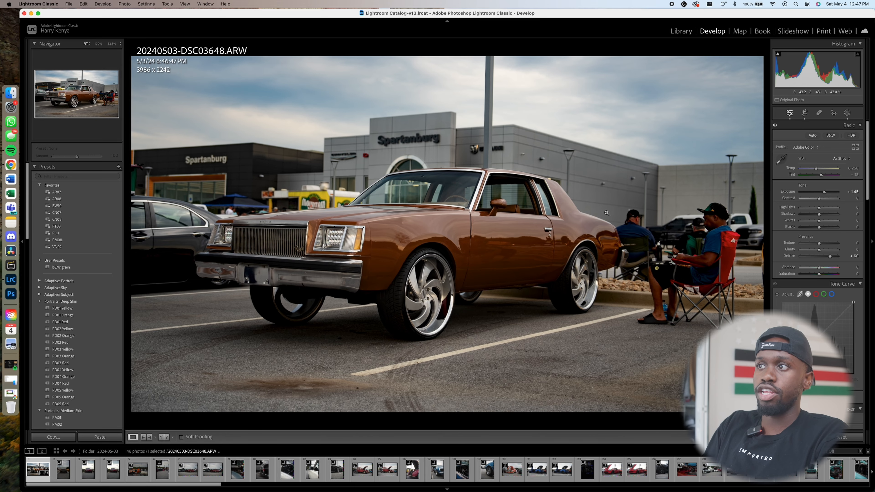
key("backslash")
key("backslash")
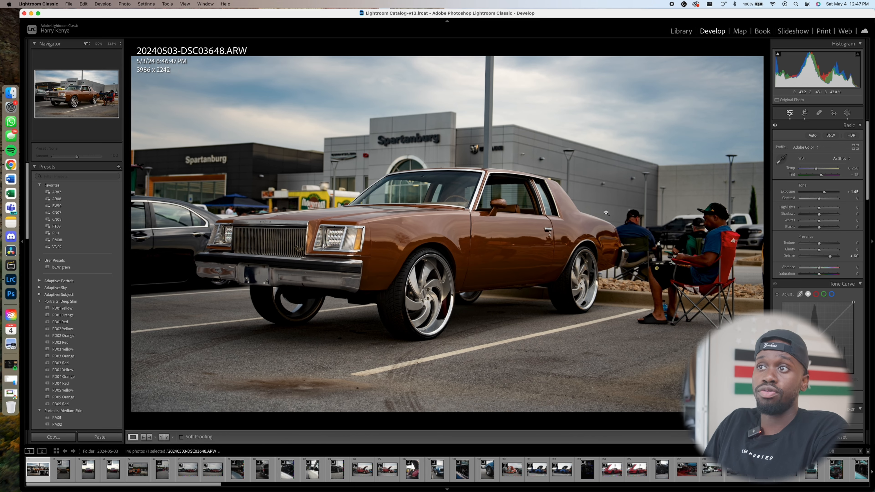
Add a linear gradient mask rising over the parking-lot ground and lower its Exposure to about -0.89
left_click(847, 112)
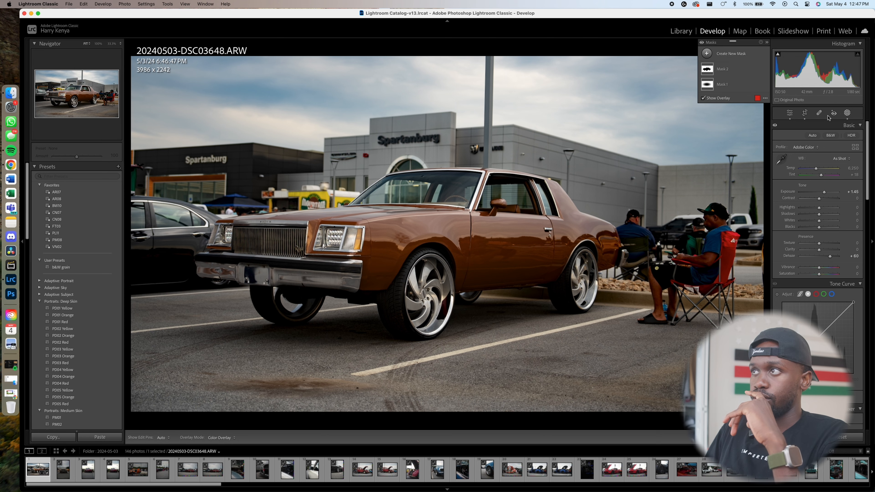
key("m")
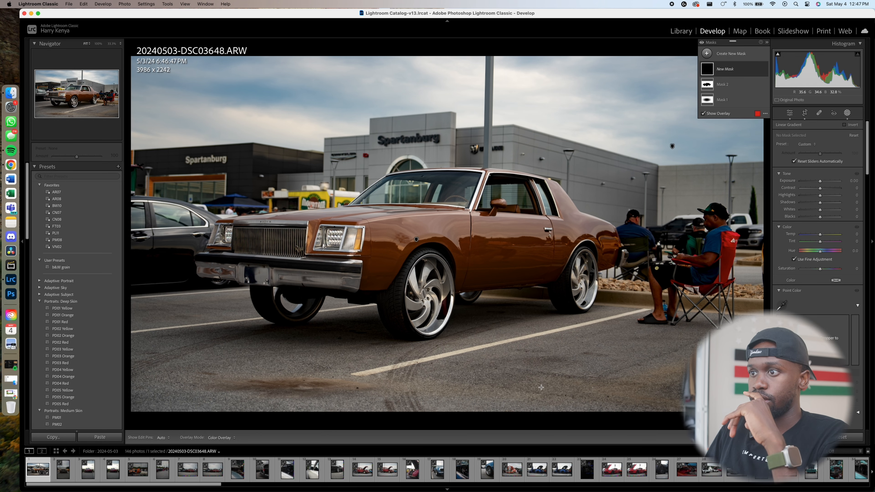
left_click_drag(468, 431, 469, 307)
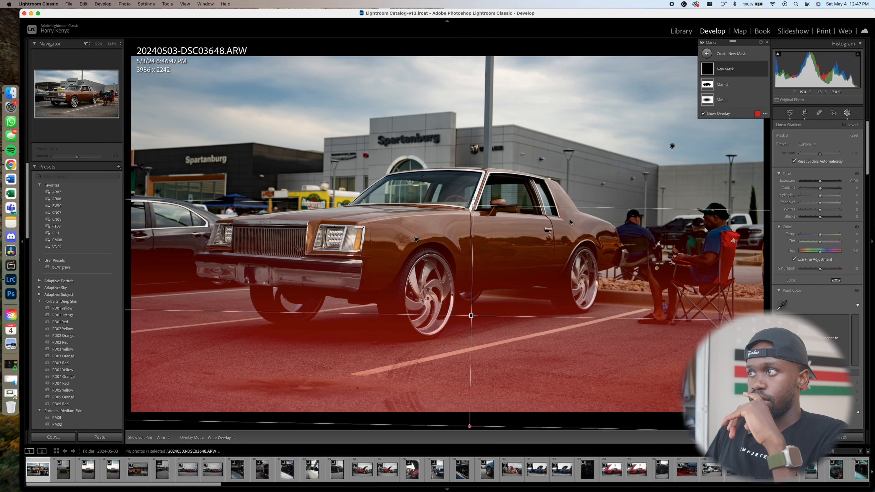
left_click_drag(819, 182, 815, 182)
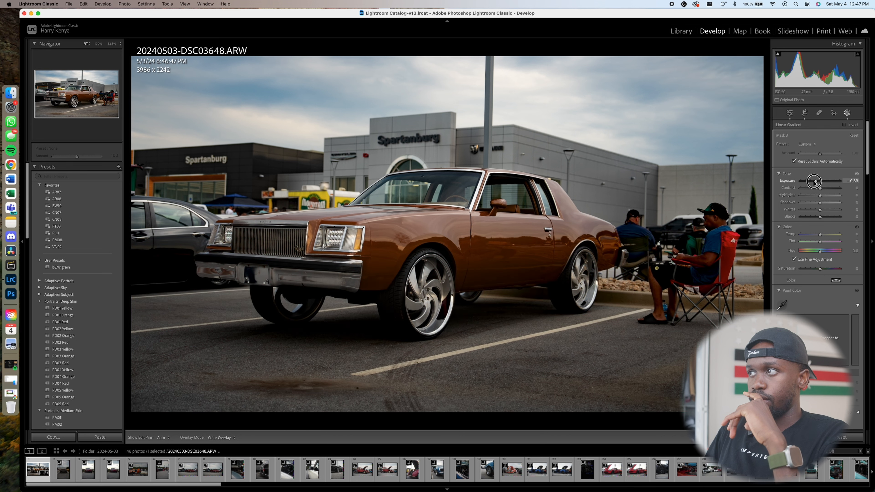
Add a linear gradient mask down over the sky with Exposure 1.20, Contrast 22, Shadows 70, Whites 7, Blacks -23 and Temp about 8
left_click(731, 53)
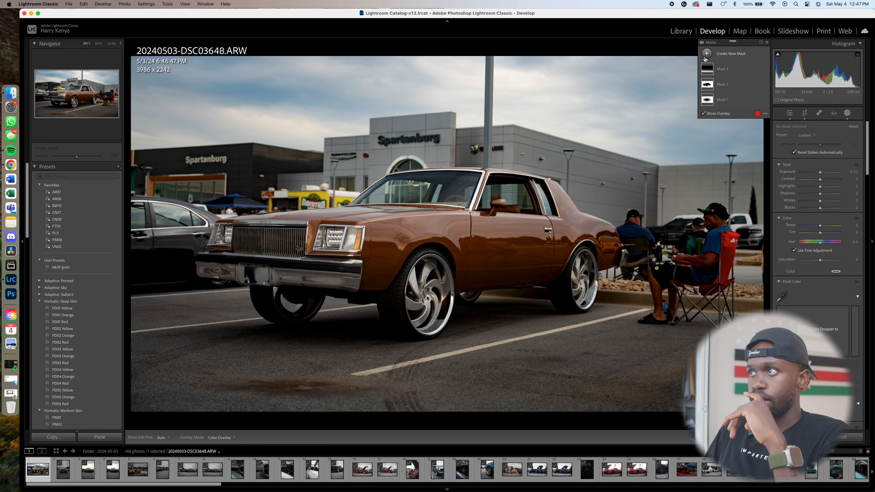
left_click(746, 125)
left_click_drag(566, 53, 580, 254)
left_click_drag(820, 182, 826, 183)
left_click_drag(820, 234, 823, 235)
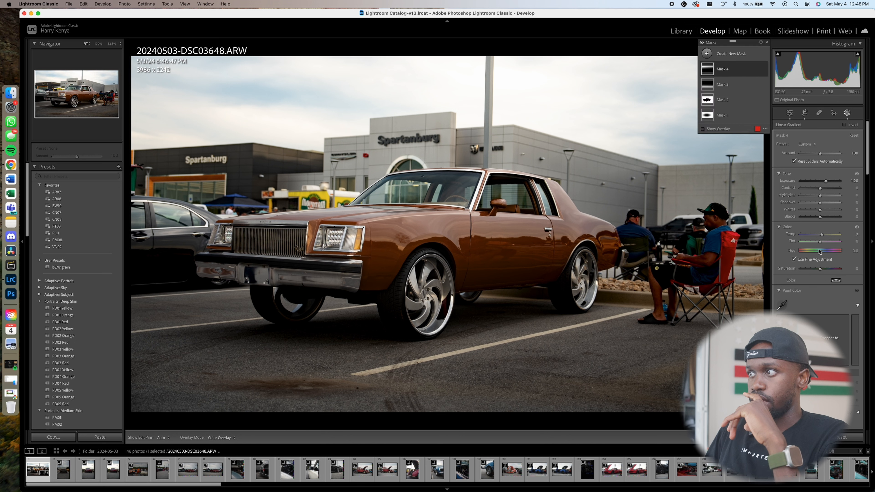
mouse_move(820, 217)
left_mouse_down()
mouse_move(823, 188)
mouse_move(823, 204)
mouse_move(835, 203)
mouse_move(820, 208)
left_mouse_up()
key("shift+w")
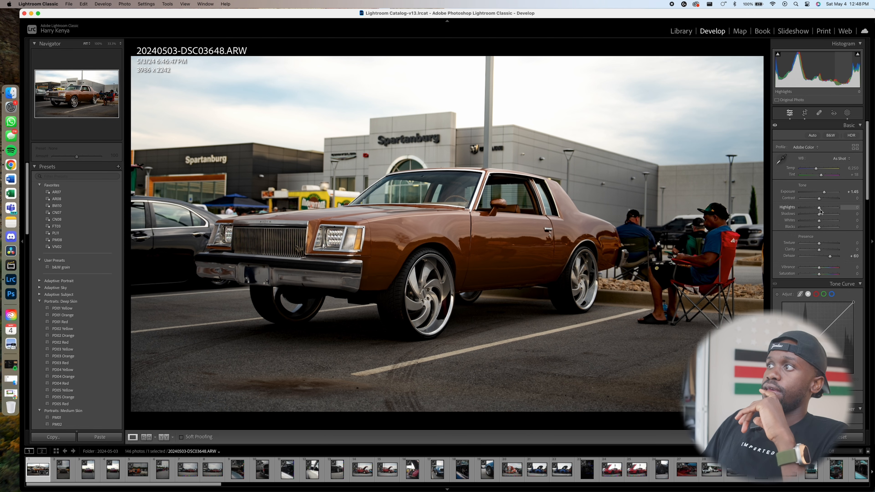
Extend the sky's linear gradient mask further down to the base of the car and leave masking
left_click(847, 113)
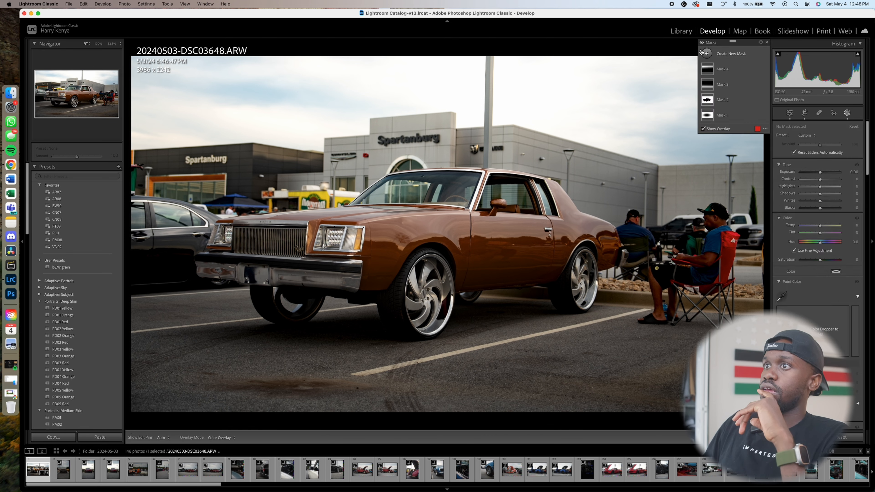
key("shift+w")
left_click(847, 113)
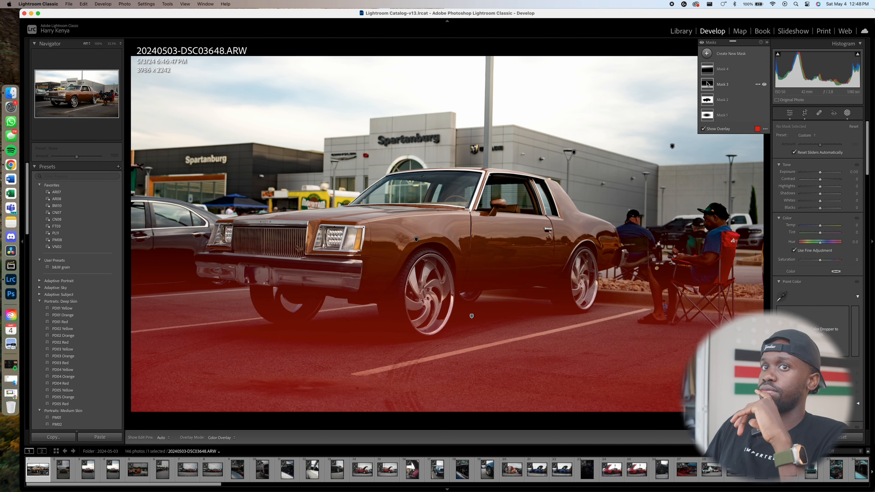
left_click(707, 69)
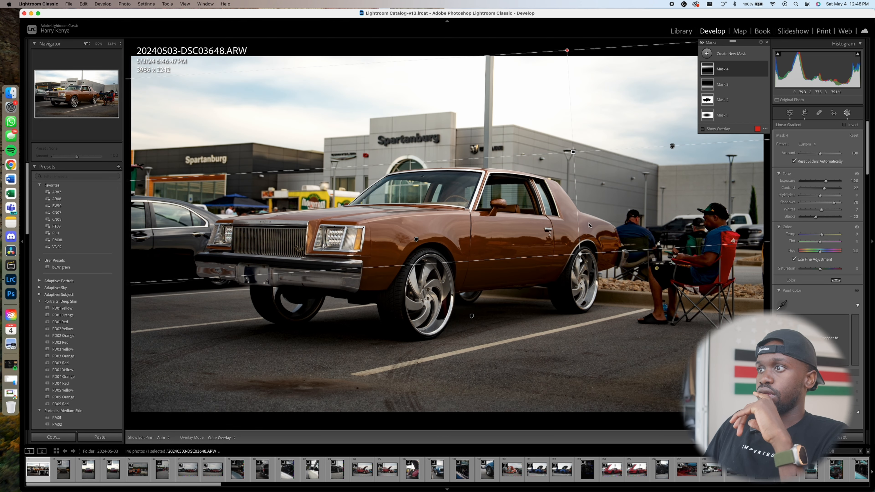
left_click_drag(584, 256, 563, 294)
key("shift+w")
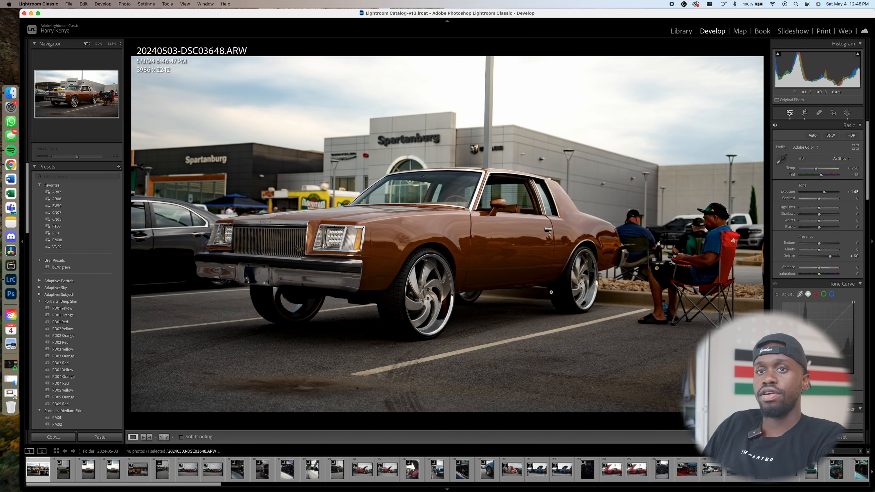
Toggle between the original and edited versions of the brown car photo to judge the gradient masks
key("backslash")
key("backslash")
key("backslash")
key("backslash")
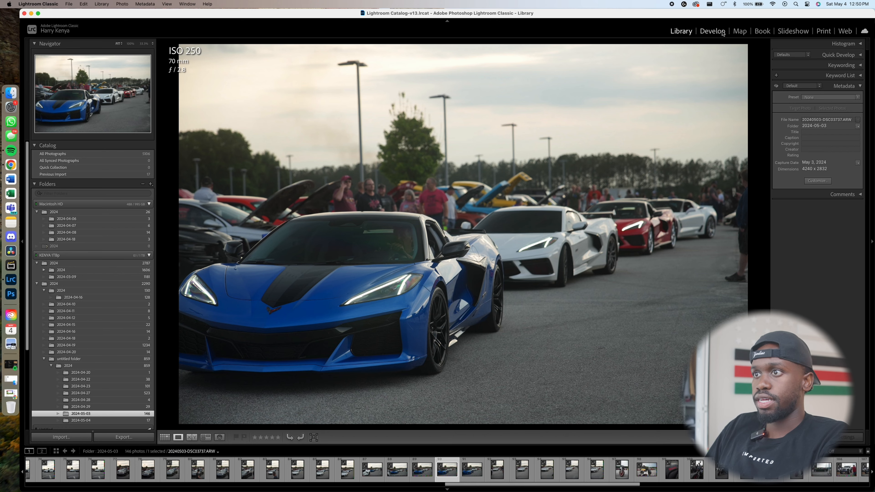
Open the blue sports car photo for developing and crop it to 16 x 9, repositioning the image higher in the frame
left_click(722, 32)
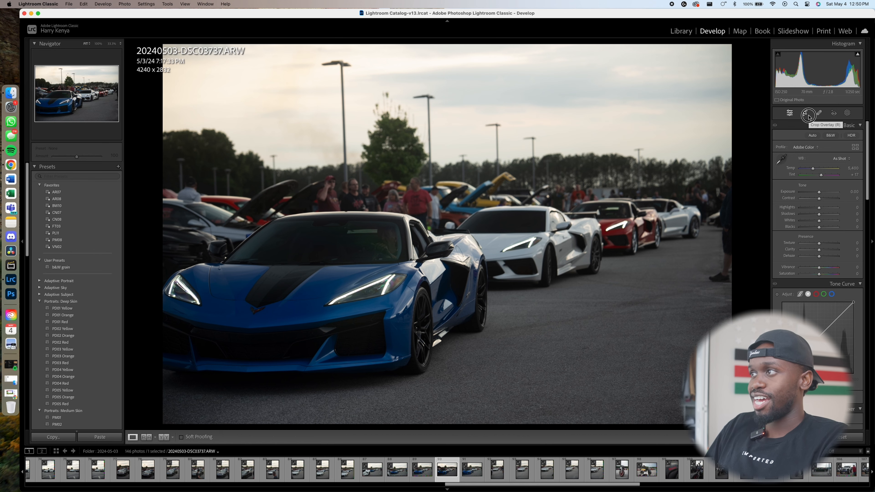
left_click(805, 113)
left_click(840, 138)
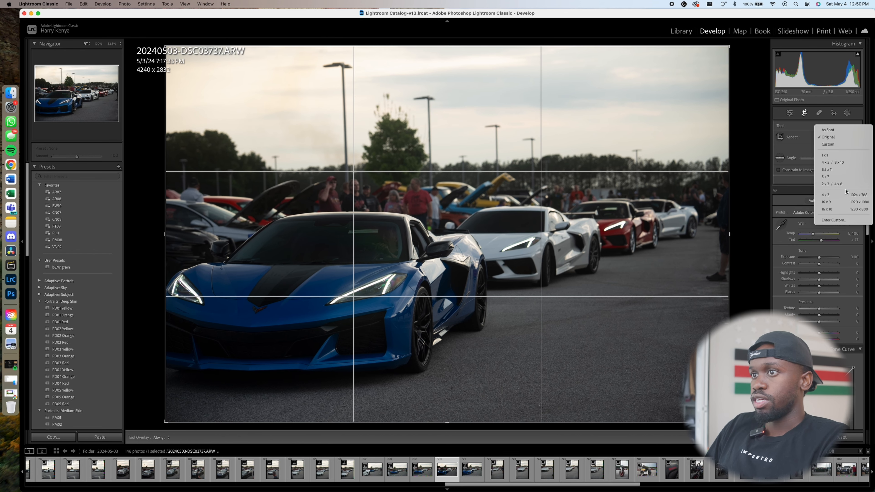
left_click(847, 201)
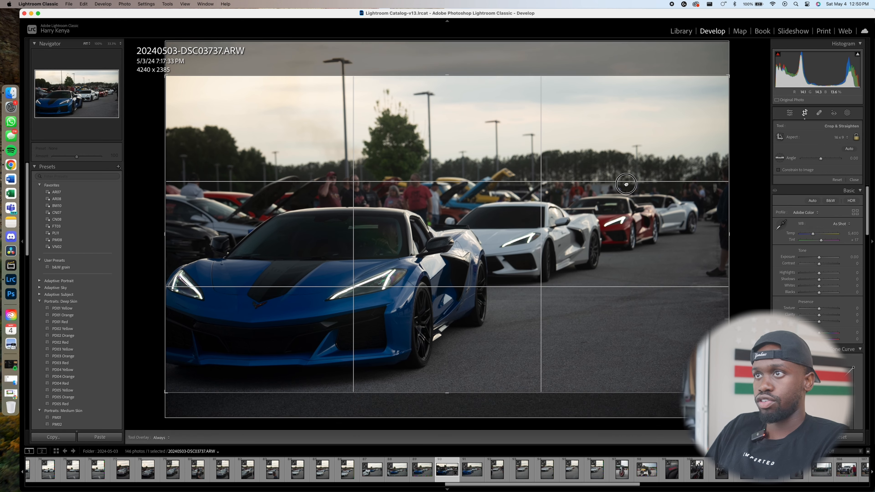
left_click_drag(571, 178, 577, 158)
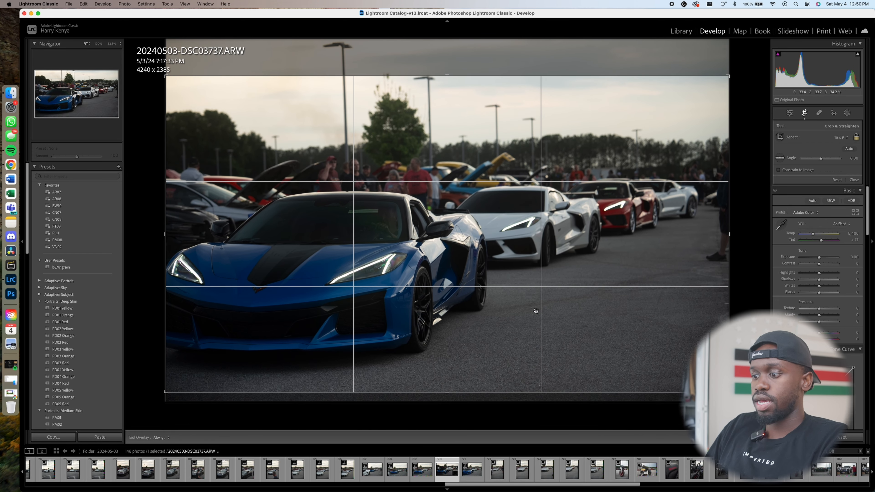
key("Return")
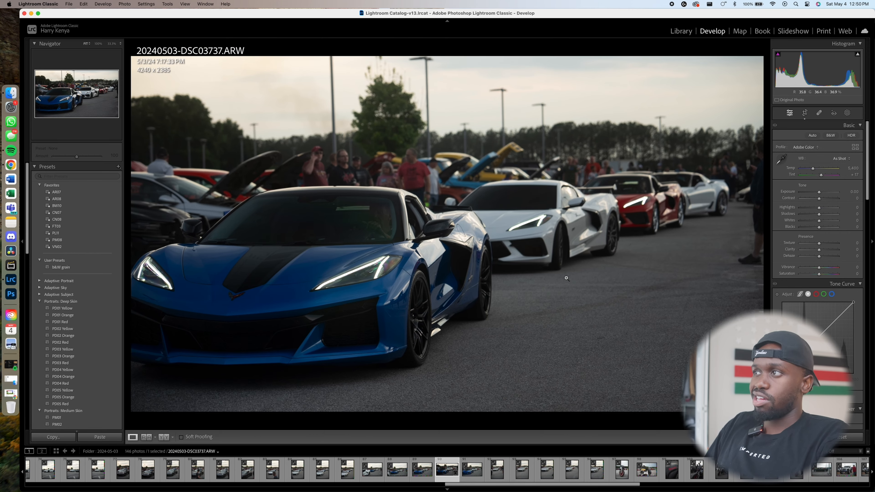
Rotate the photo slightly clockwise within the crop and cycle the crop guide to the golden ratio grid
left_click(804, 113)
left_click_drag(478, 408, 473, 411)
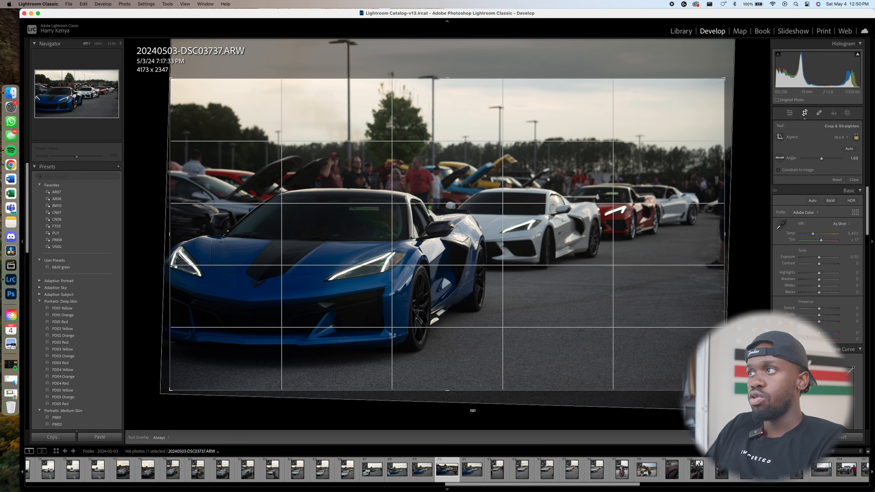
key("o")
key("o")
key("o")
key("o")
key("o")
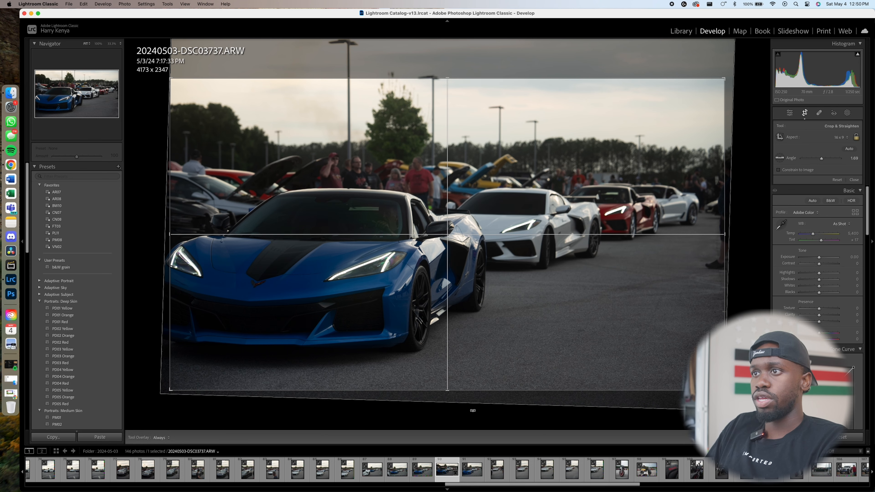
key("o")
key("o")
key("o")
key("o")
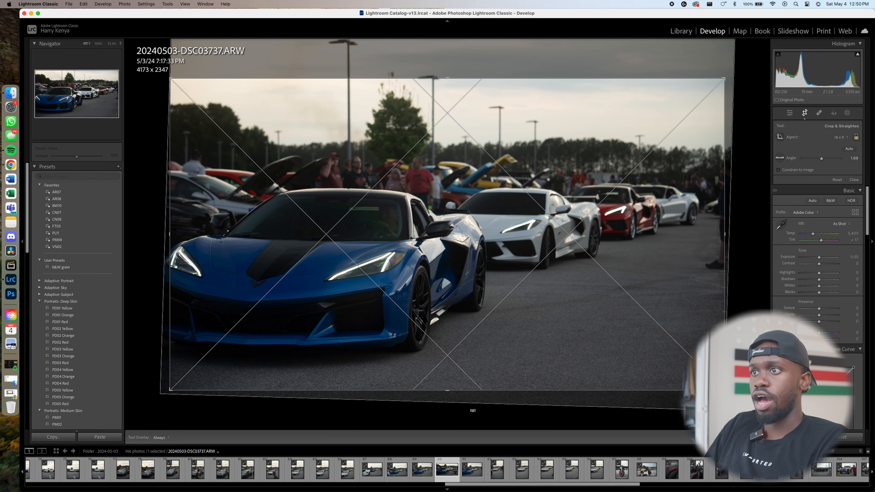
key("o")
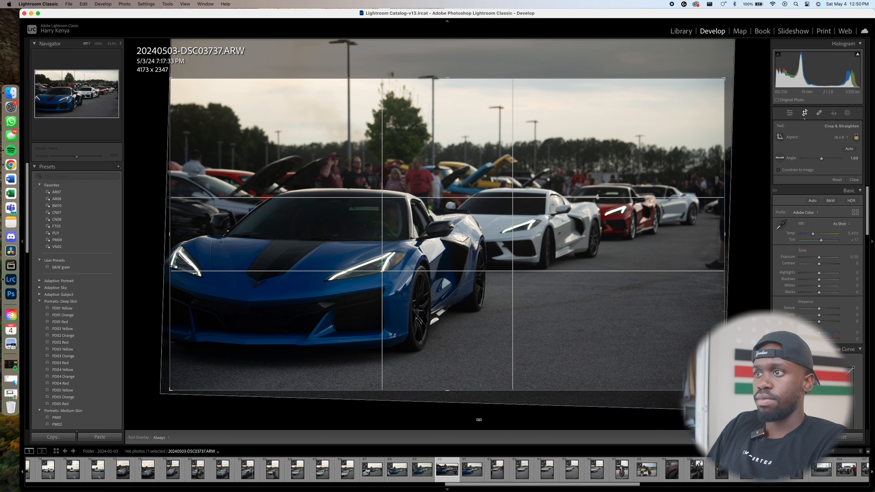
Rotate the photo slightly further clockwise to level it and apply the crop
left_click_drag(480, 411, 478, 411)
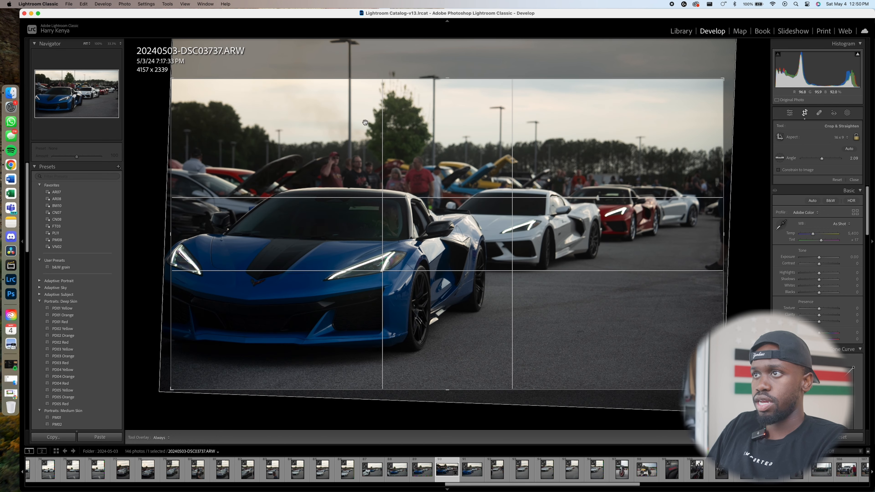
left_click_drag(493, 424, 491, 423)
key("Return")
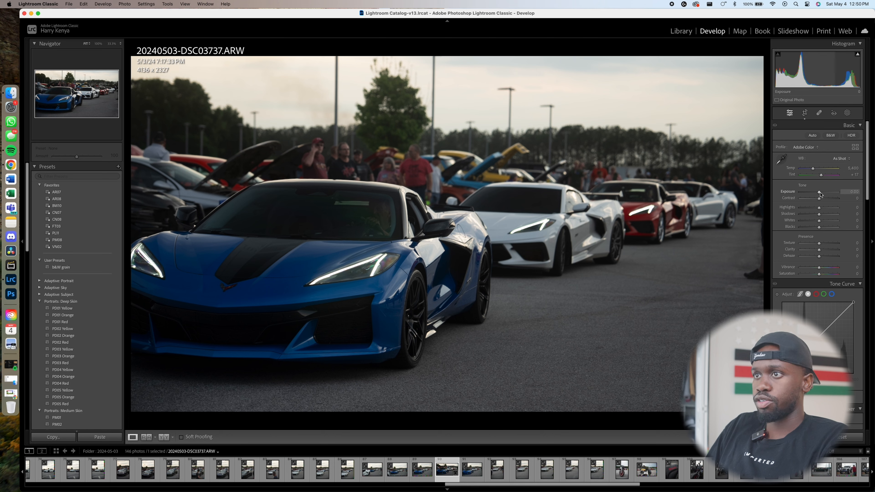
Set the blue car photo's Exposure to +0.95, Highlights to -80 and Dehaze to +33
left_click_drag(819, 193, 823, 194)
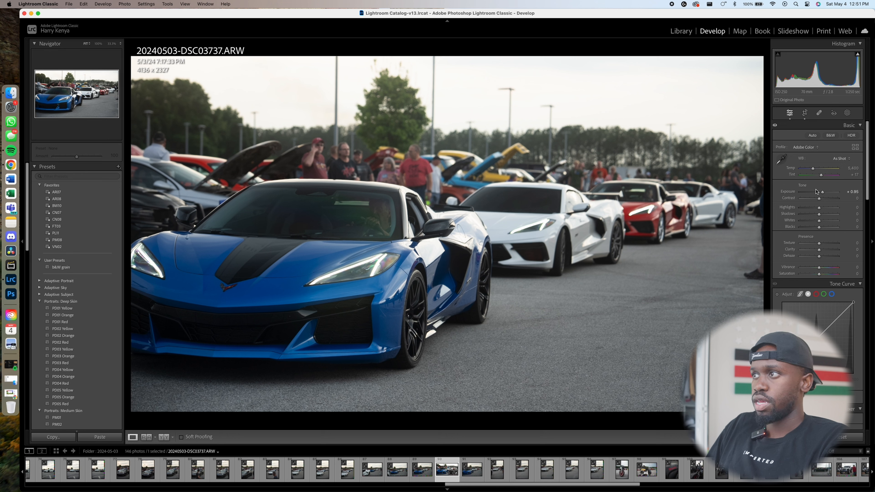
left_click_drag(818, 209, 803, 209)
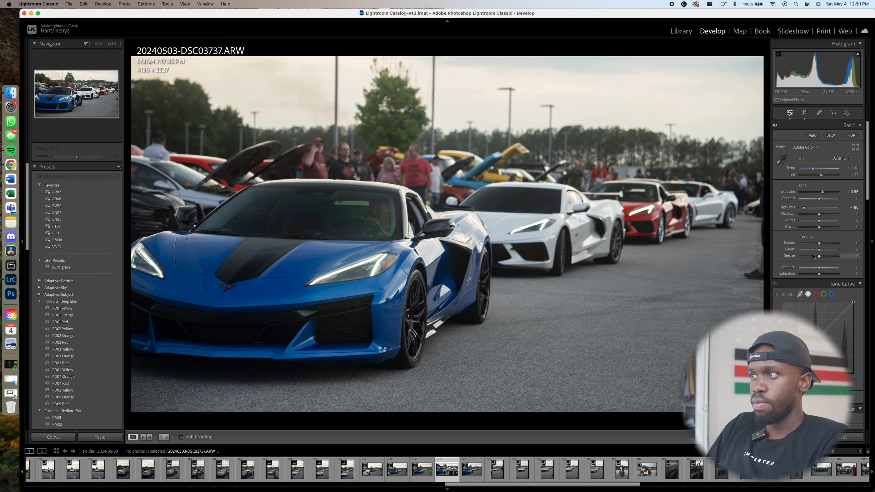
left_click_drag(819, 257, 826, 258)
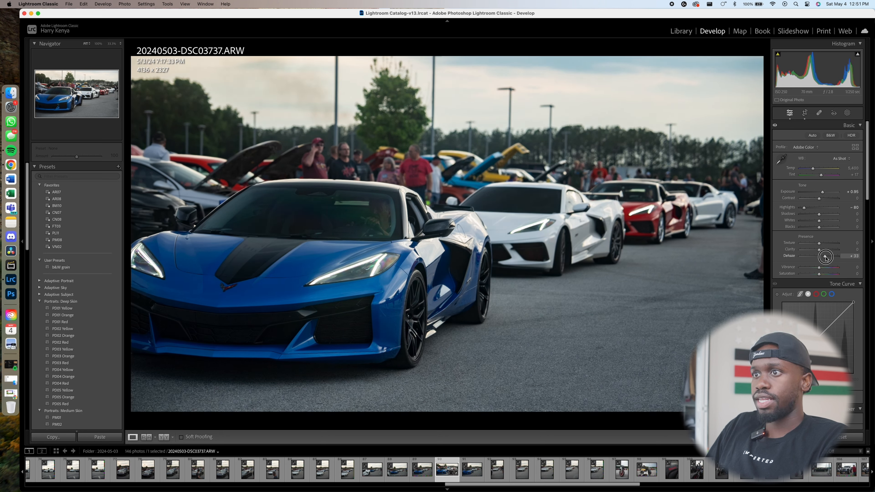
Examine the blue car and the row of cars behind it up close, and return to the full photo
left_click(386, 240)
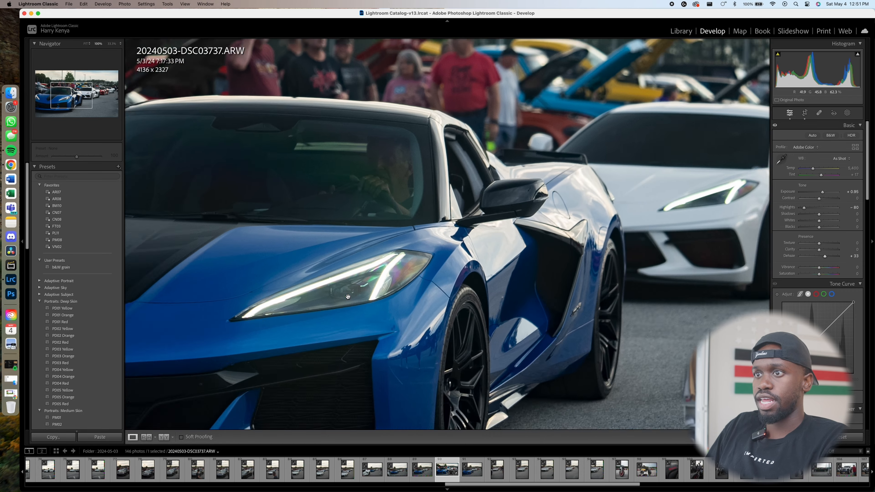
left_click_drag(406, 204, 365, 291)
left_click_drag(399, 323, 461, 191)
left_click_drag(385, 248, 580, 228)
left_click_drag(482, 228, 275, 316)
left_click_drag(547, 257, 308, 256)
left_click_drag(600, 204, 417, 241)
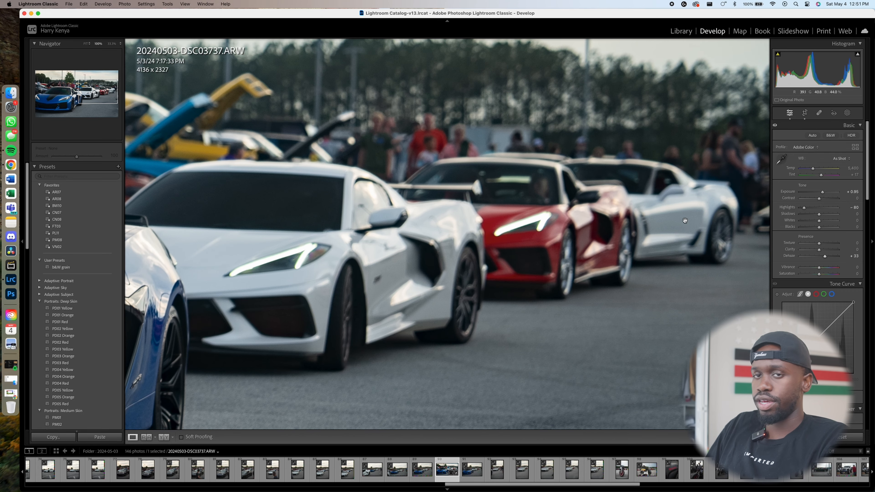
left_click(471, 239)
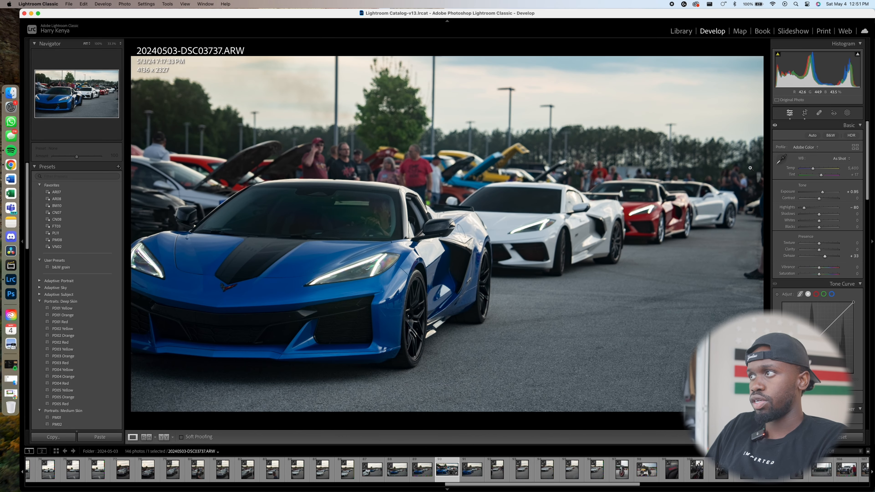
Warm the blue car photo's white balance by setting the temperature to about 6,509
left_click(850, 112)
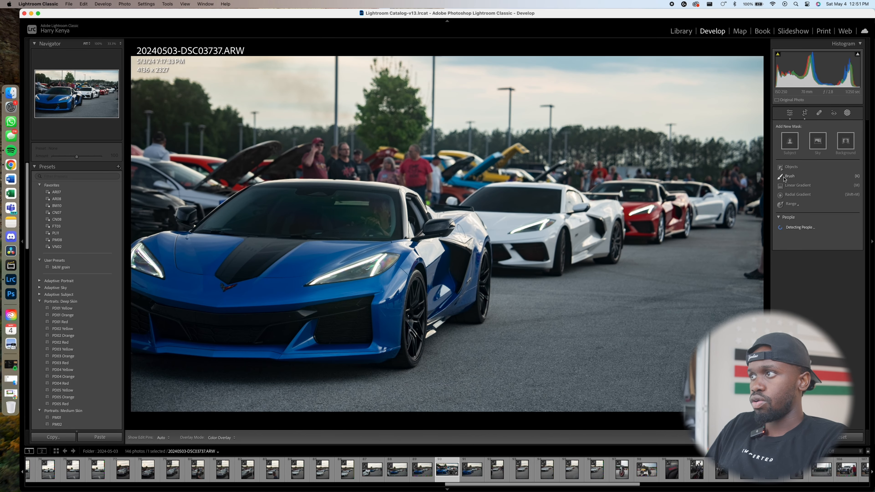
left_click(847, 112)
left_click_drag(814, 169, 816, 171)
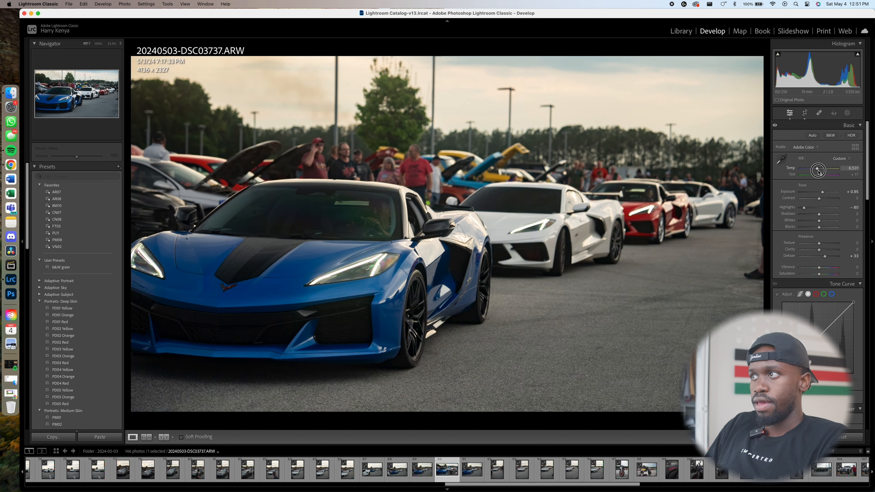
Create a radial gradient mask and shape it into a long tilted ellipse along the row of cars
left_click(848, 113)
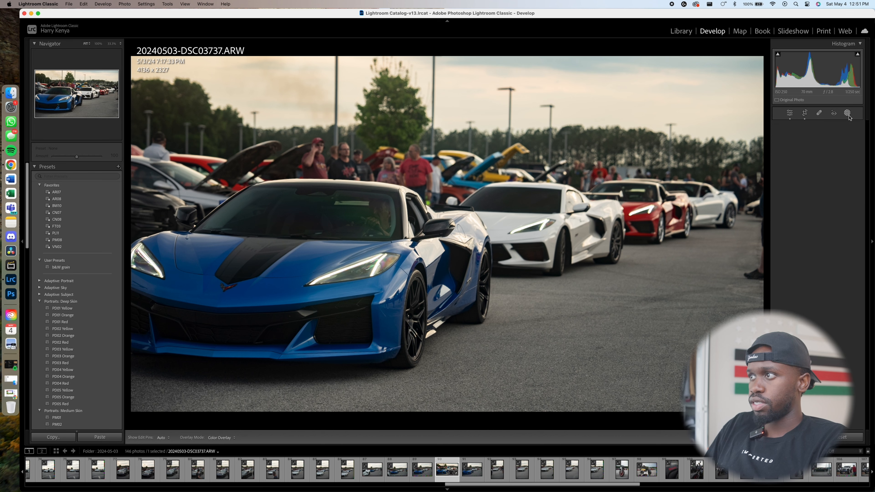
left_click(793, 226)
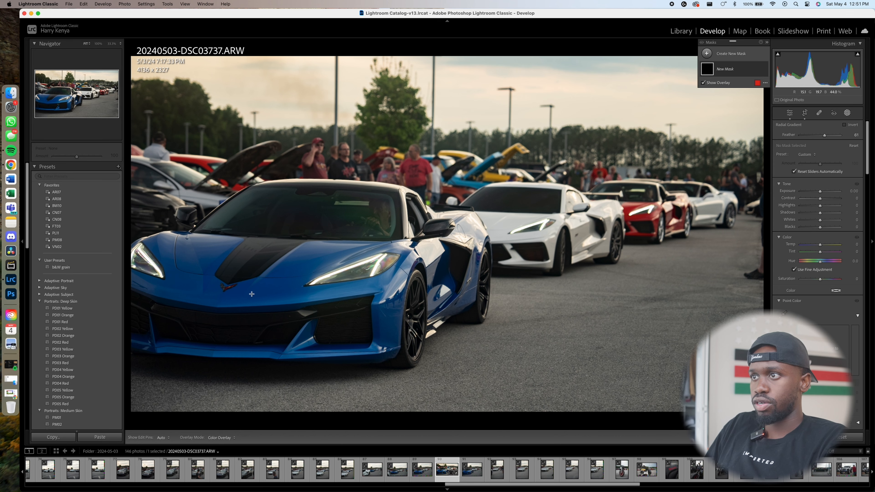
left_click_drag(468, 244, 761, 195)
left_click_drag(488, 327, 506, 328)
left_click_drag(467, 243, 438, 245)
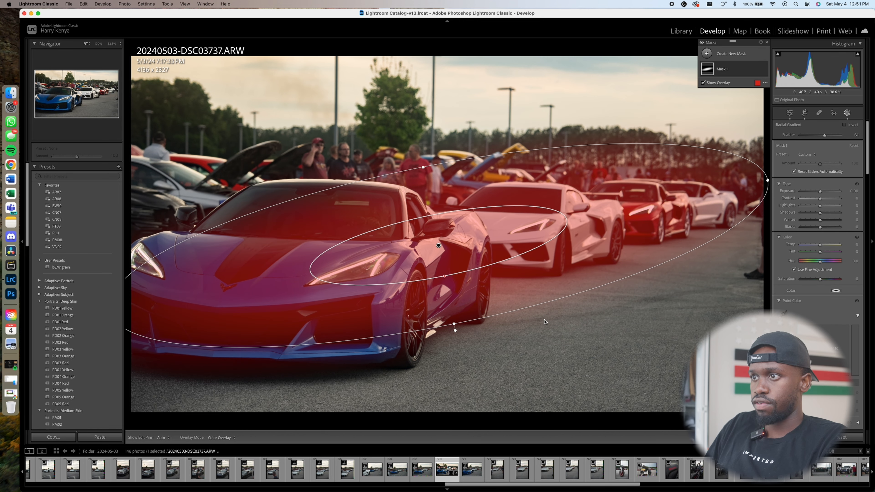
left_click_drag(505, 314, 502, 312)
left_click_drag(422, 168, 426, 188)
left_click_drag(439, 245, 405, 240)
left_click_drag(419, 298, 426, 317)
mouse_move(424, 224)
left_mouse_down()
mouse_move(432, 249)
mouse_move(435, 234)
left_mouse_up()
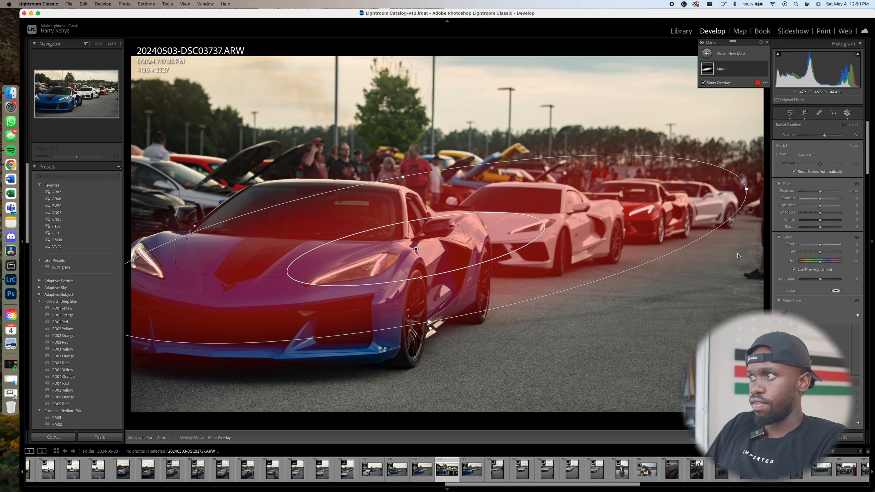
Invert the radial mask so it affects the surroundings, and enlarge and reposition its ellipse around the cars
left_click(844, 125)
left_click_drag(431, 322, 436, 331)
left_click_drag(442, 256, 460, 264)
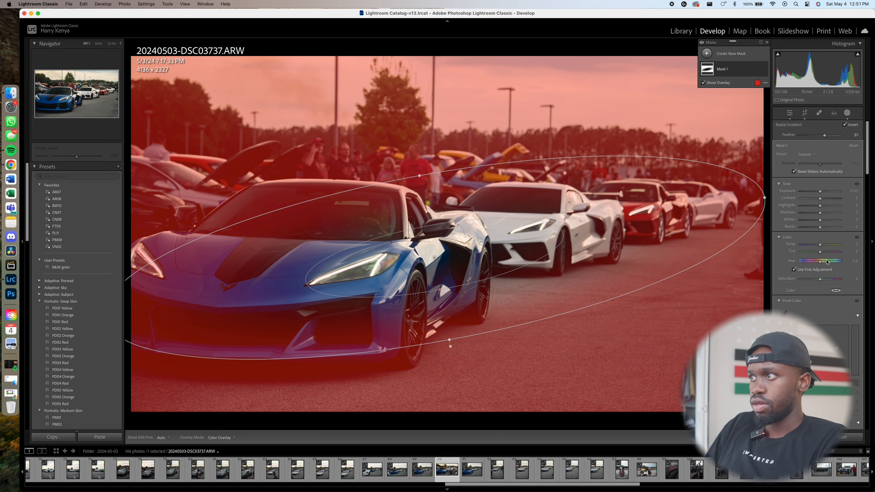
Set the inverted radial mask's Contrast to 44, Highlights to 11 and Blacks to 8
left_click_drag(820, 198, 829, 200)
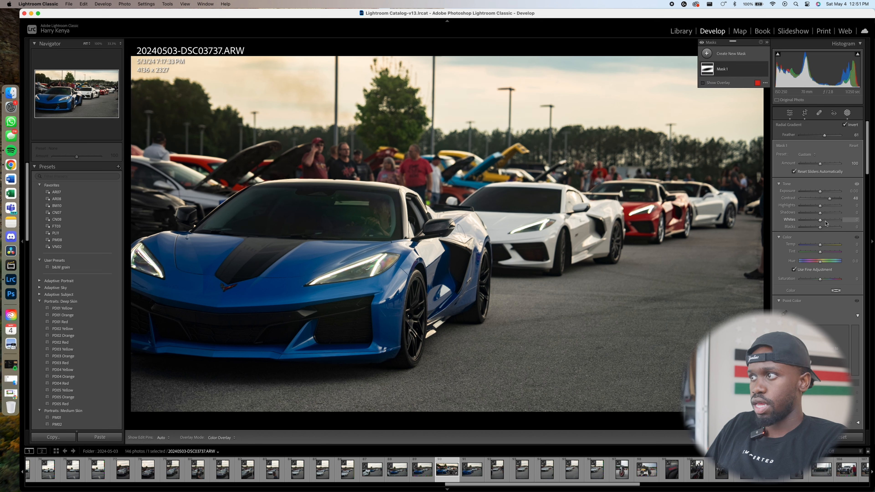
left_click_drag(820, 206, 822, 208)
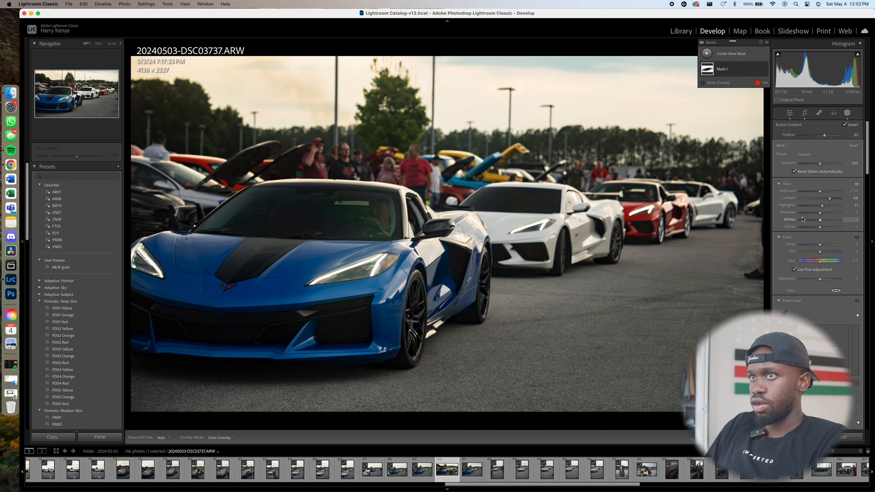
left_click_drag(820, 227, 821, 230)
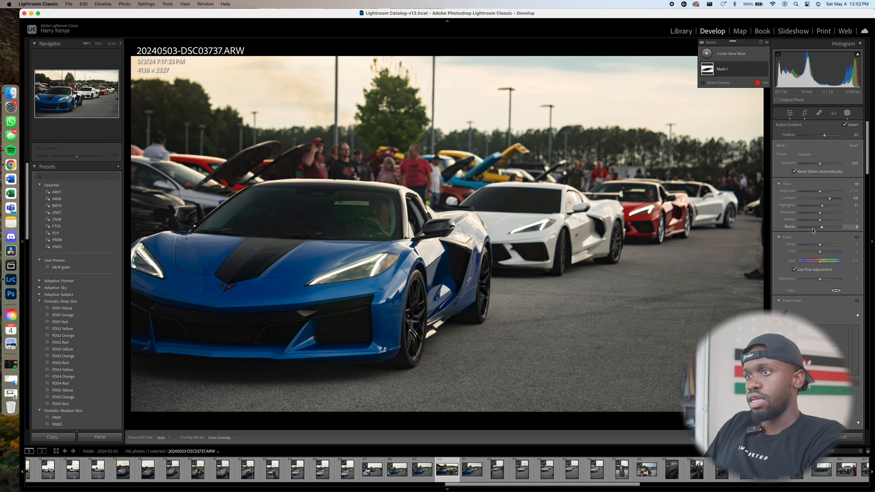
left_click(790, 113)
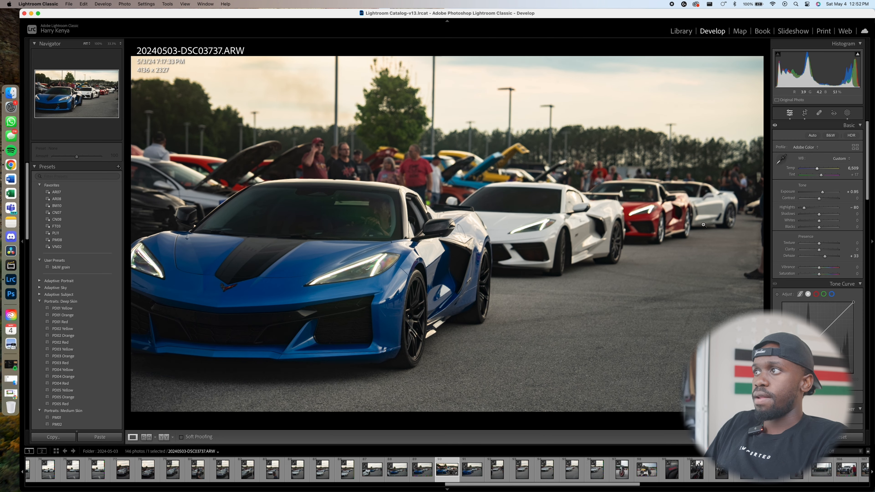
Add a linear gradient mask from the sky down to the blue car's windshield and set its Dehaze to -41
left_click(847, 113)
left_click(707, 53)
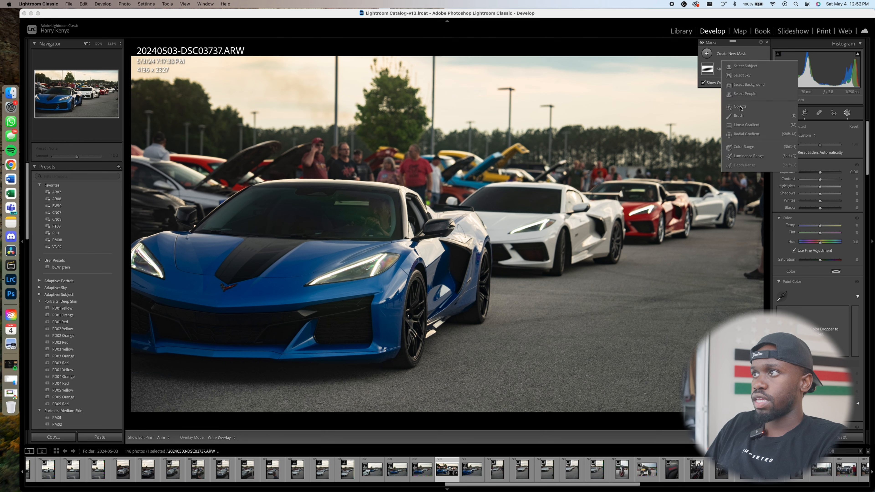
left_click(757, 130)
left_click_drag(349, 49, 353, 217)
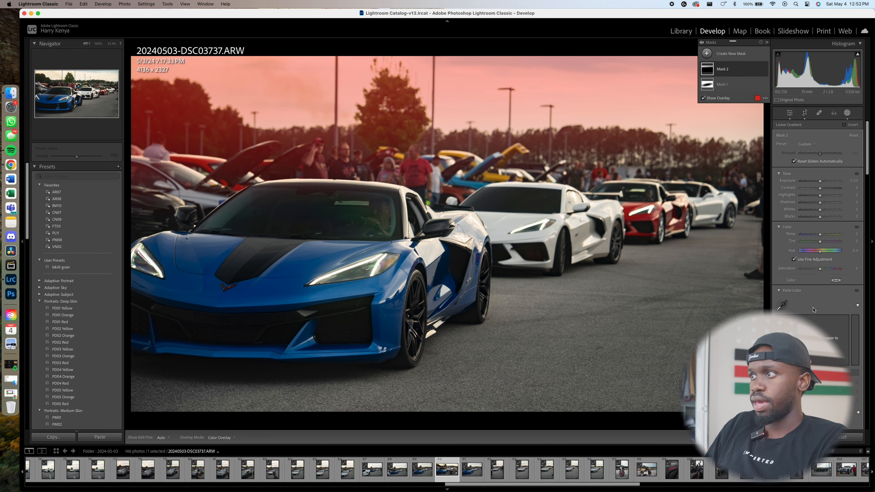
scroll(818, 241, "down", 10)
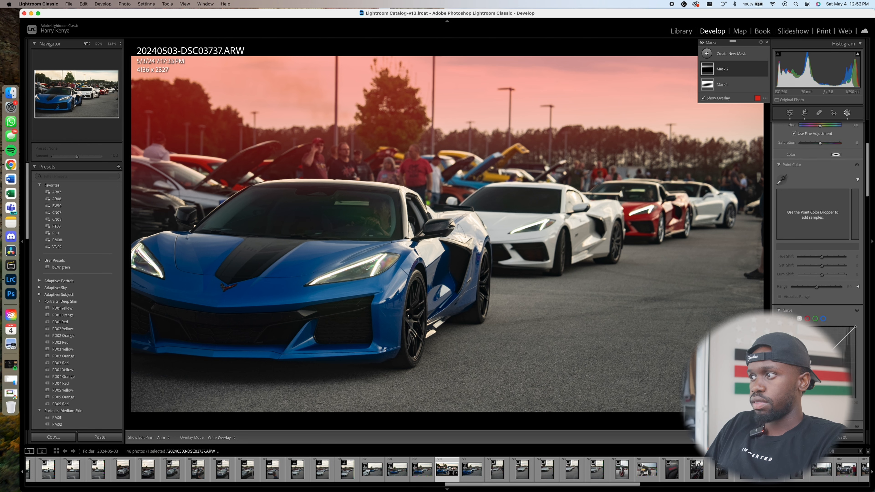
left_click_drag(821, 416, 812, 417)
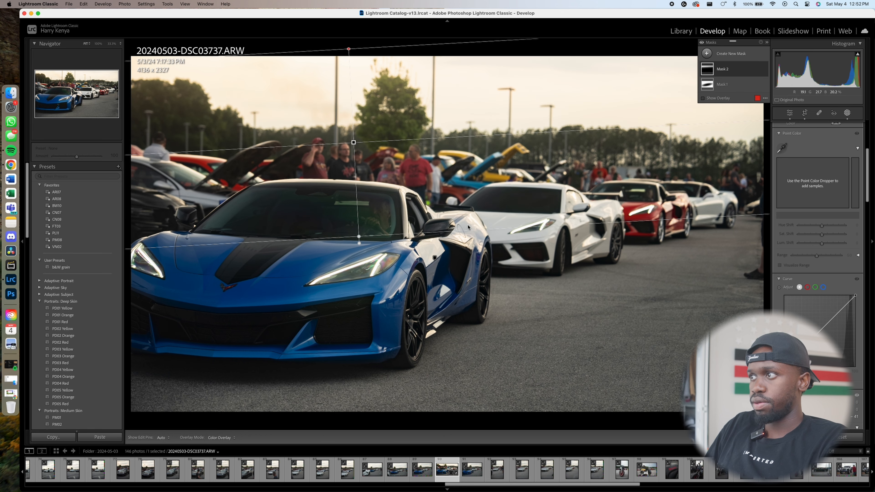
Set the sky gradient mask's Exposure to 0.42 and warm its temperature slightly
scroll(817, 237, "up", 10)
left_click_drag(821, 181, 823, 181)
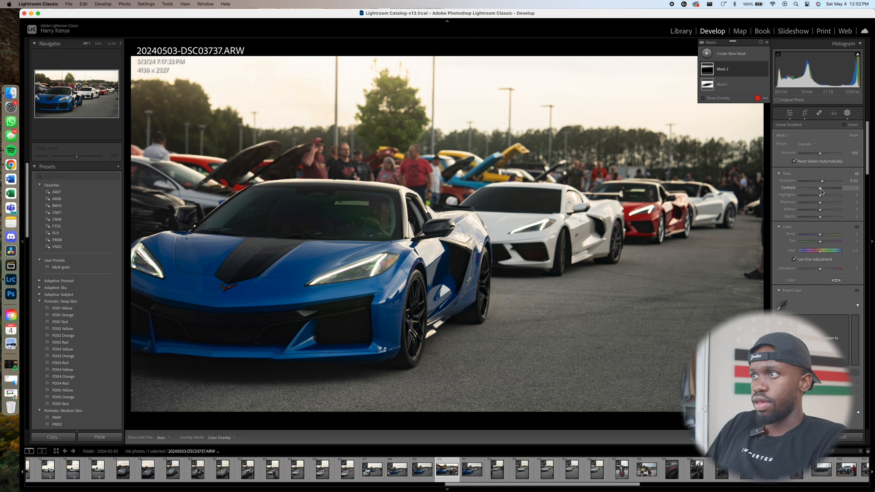
left_click_drag(820, 199, 818, 199)
left_click_drag(821, 237, 824, 237)
left_click(847, 115)
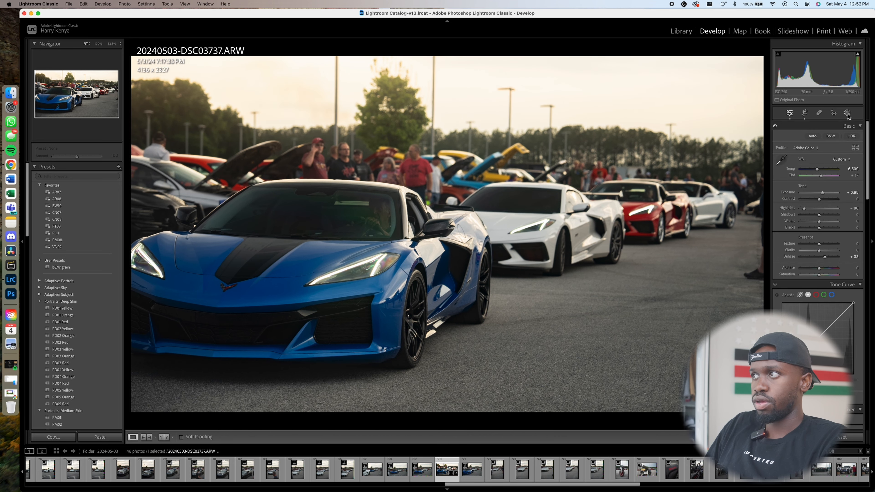
Add a large radial gradient mask centred outside the photo's upper-left corner and spreading over the sky and blue car
left_click(448, 216)
left_click(448, 217)
left_click(112, 44)
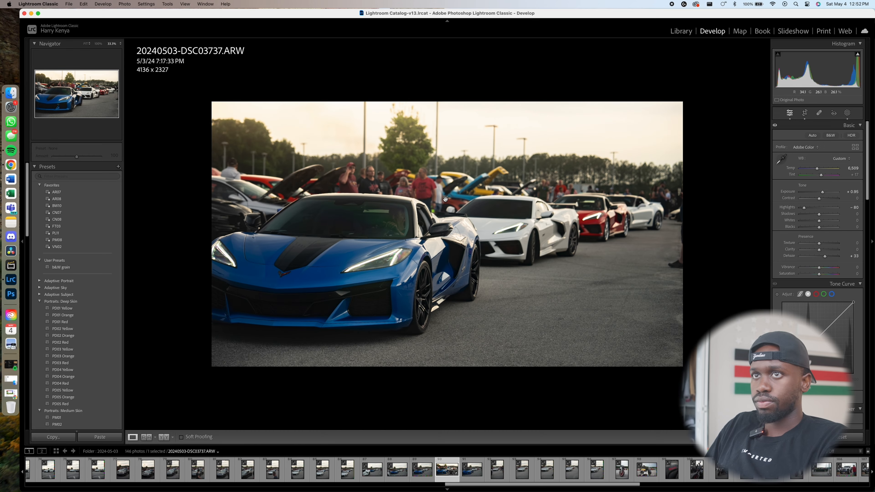
left_click(120, 43)
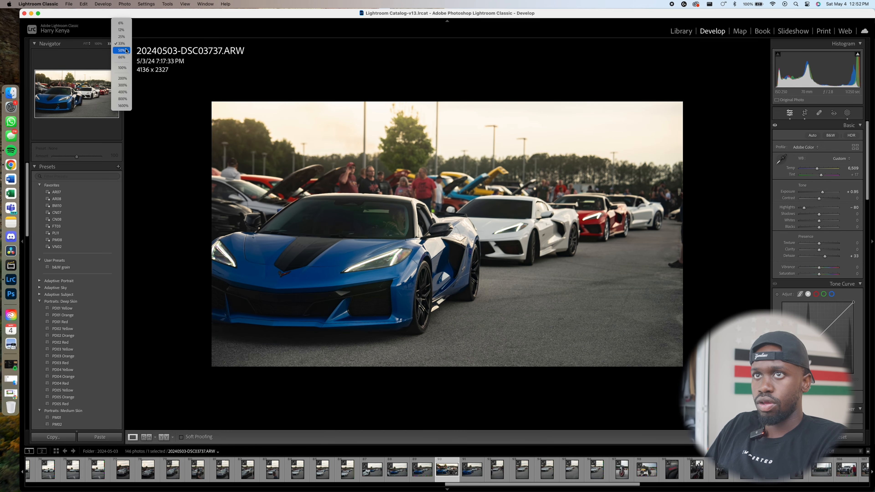
left_click(126, 36)
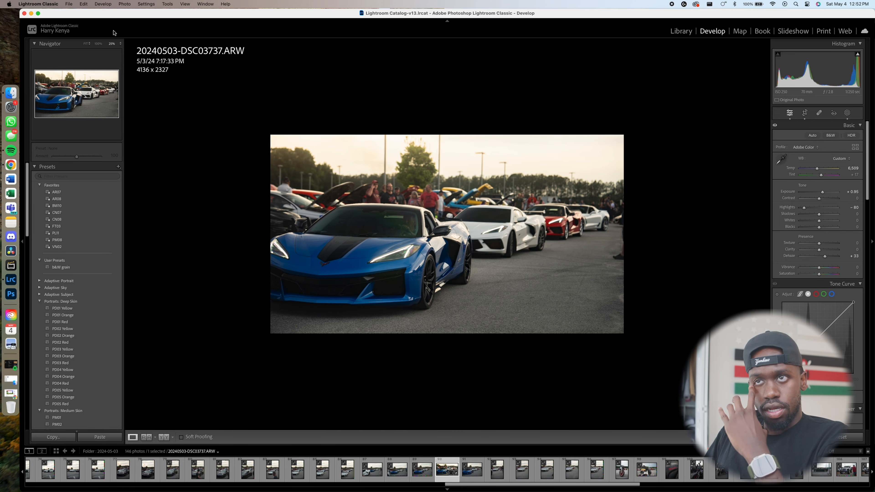
left_click(116, 44)
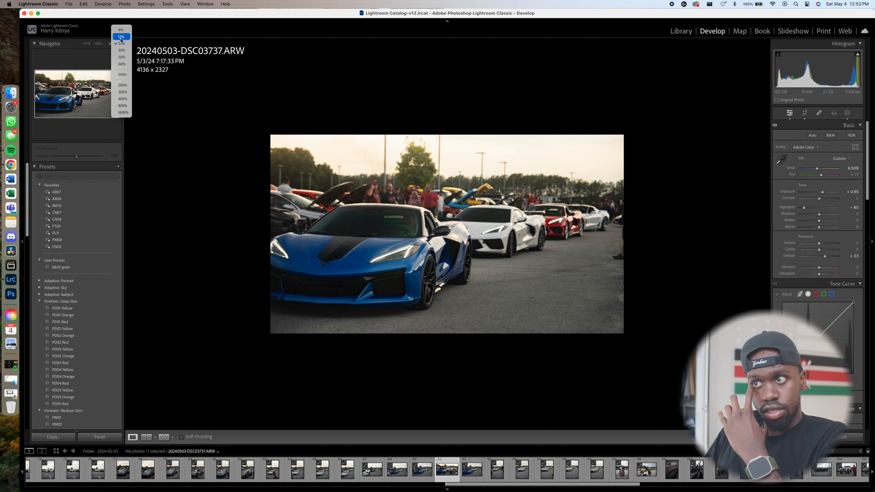
left_click(121, 37)
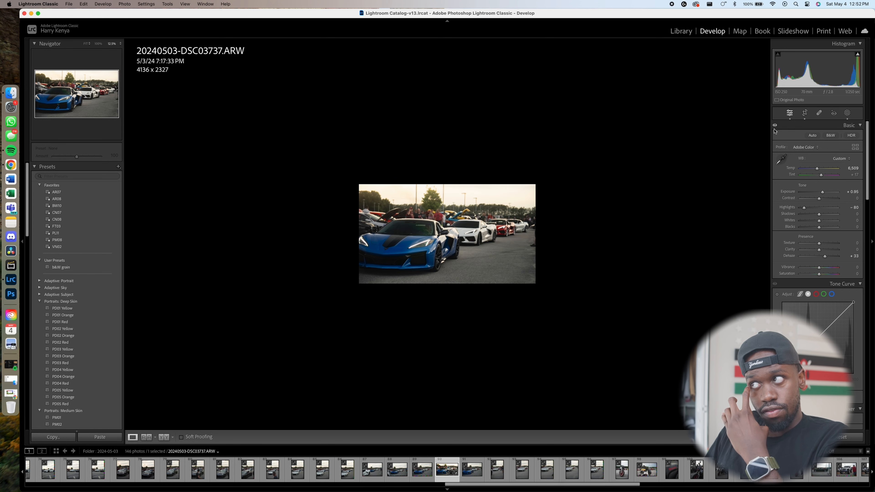
left_click(846, 113)
left_click(706, 54)
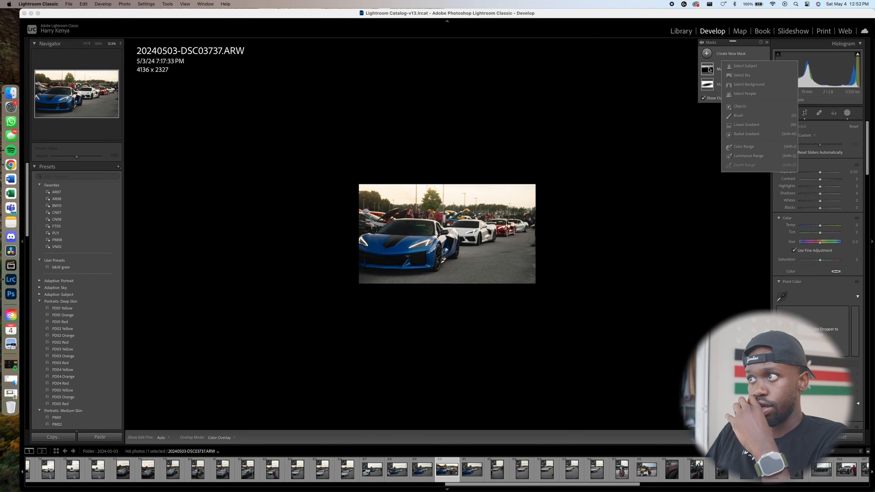
left_click(747, 134)
left_click_drag(295, 100, 314, 103)
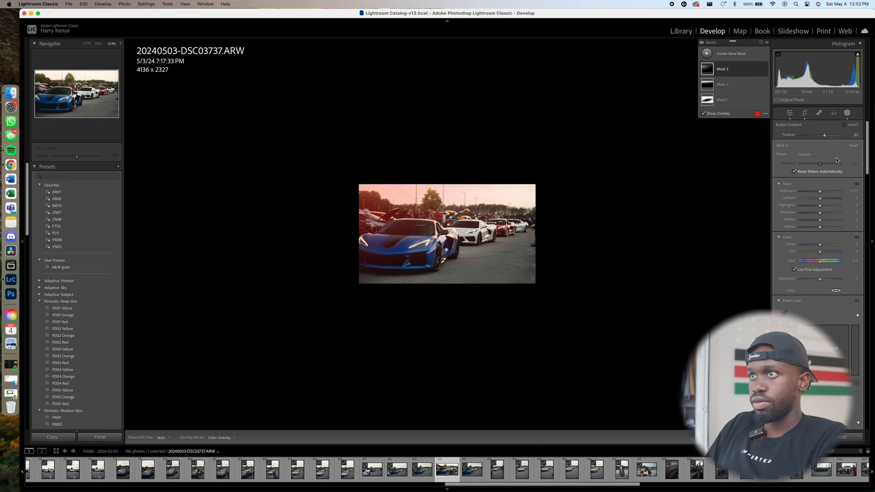
Set the corner radial mask's Temp to 31 and Exposure to 0.72 to create a warm glow
left_click(90, 46)
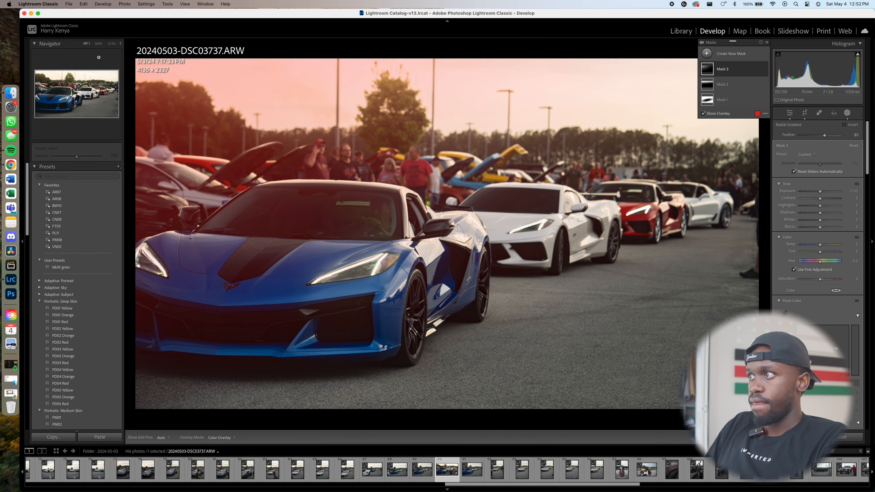
left_click_drag(821, 247, 827, 247)
left_click(820, 193)
left_click_drag(820, 194, 824, 195)
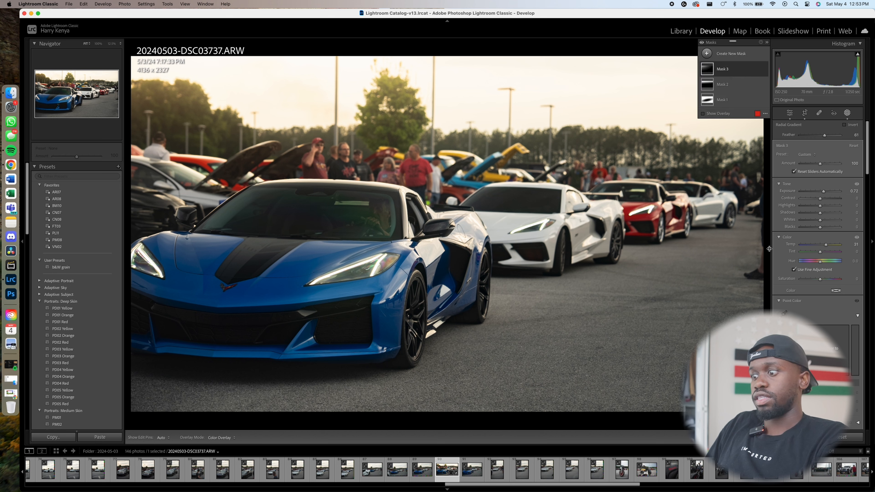
left_click(847, 113)
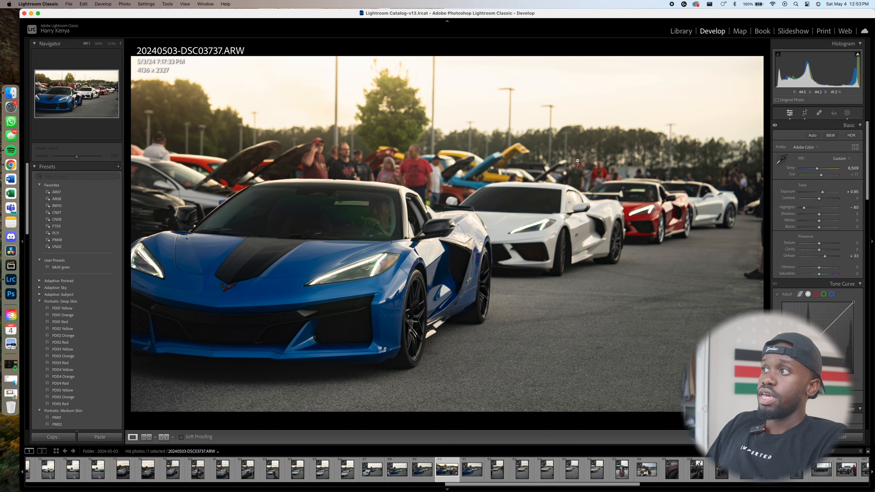
Darken the photo's lower-right pavement with a linear gradient mask at Exposure -1.43, and compare the edit with the original
left_click(848, 114)
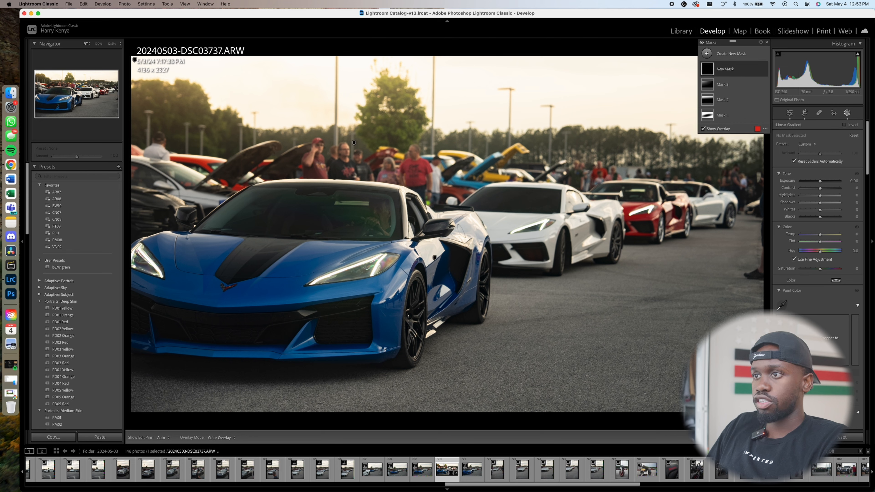
key("m")
left_click_drag(723, 324, 690, 173)
left_click_drag(819, 181, 814, 182)
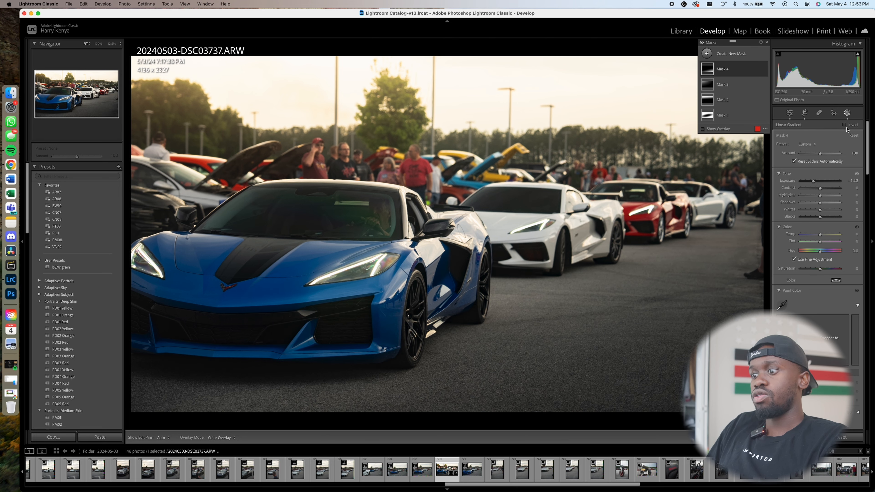
left_click(847, 113)
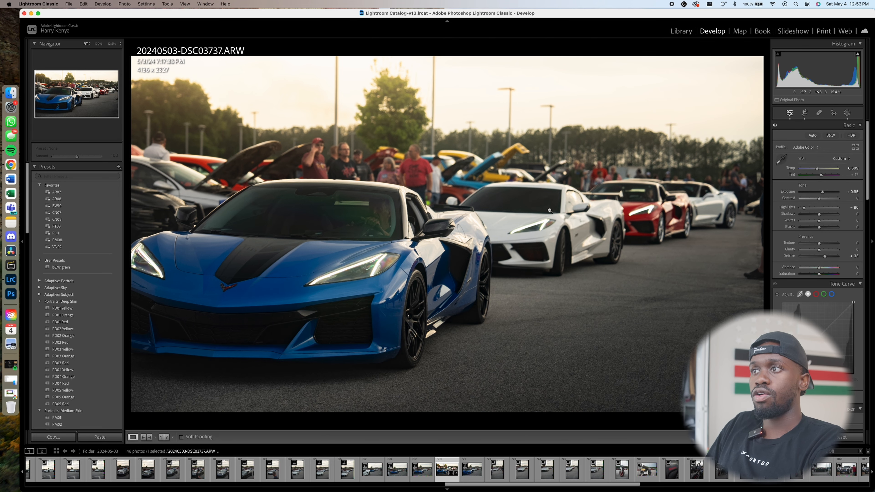
key("backslash")
key("backslash")
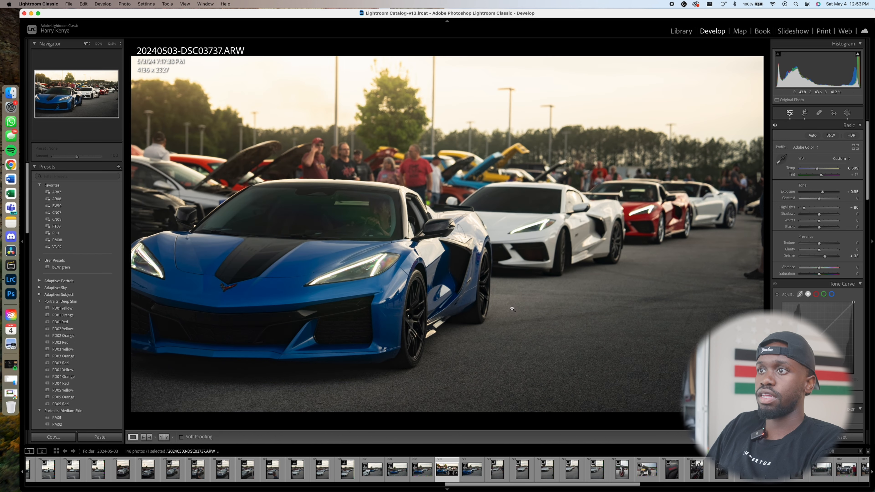
key("backslash")
key("backslash")
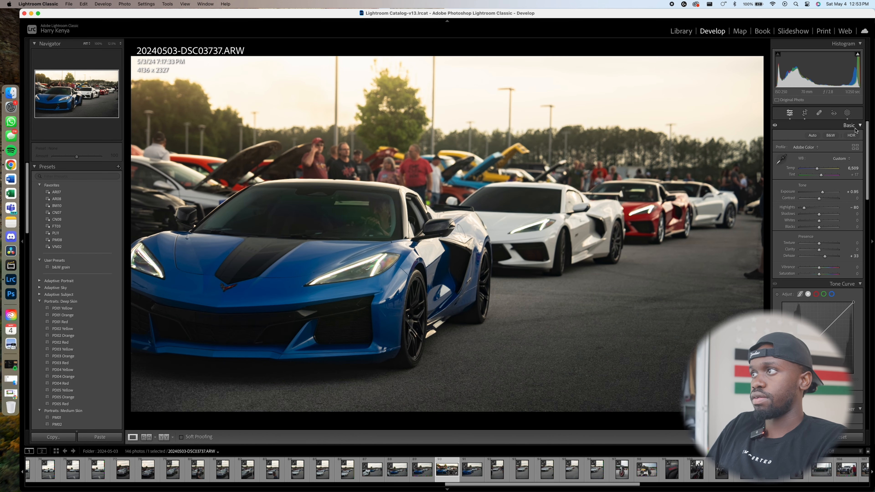
Add a Select Subject mask over the blue and white cars and brush away its spill onto the cars in the background
left_click(847, 113)
left_click(707, 53)
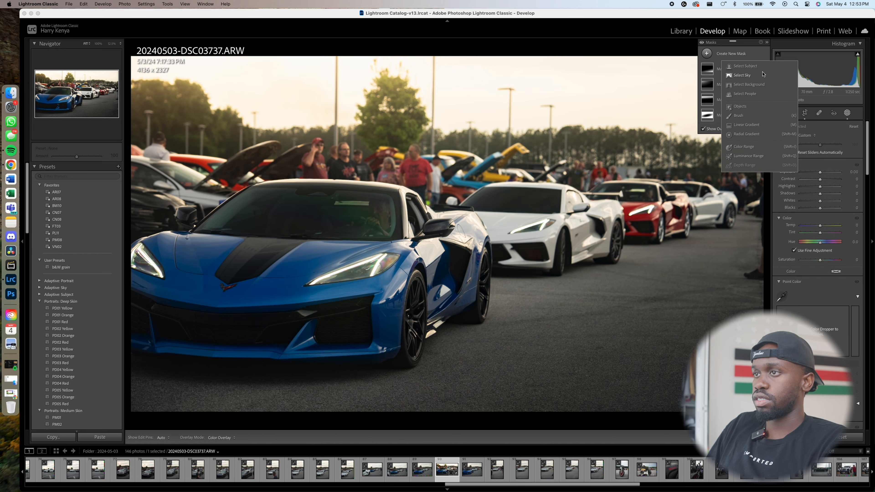
left_click(746, 66)
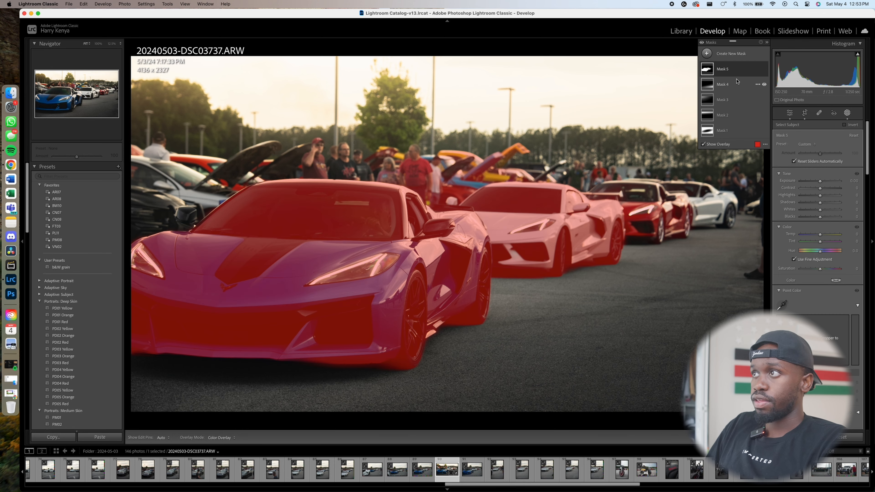
left_click(751, 69)
left_click(752, 90)
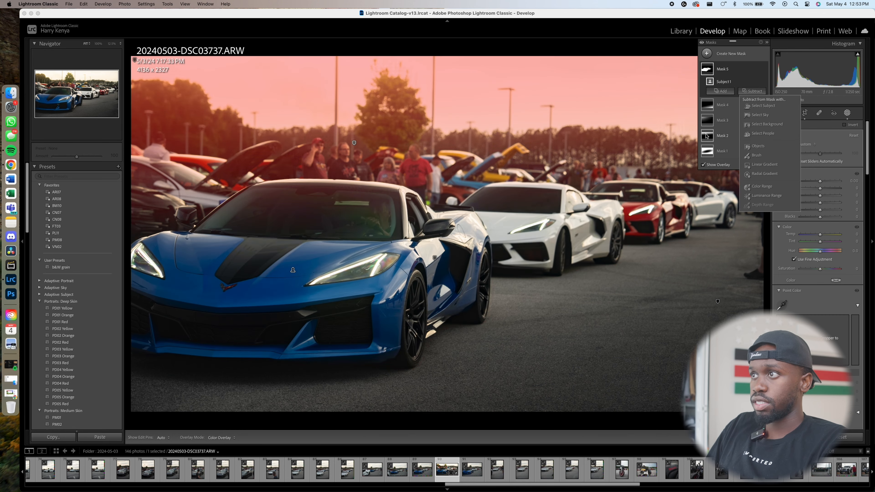
left_click(756, 156)
scroll(448, 128, "down", 4)
mouse_move(447, 159)
left_mouse_down()
mouse_move(498, 155)
mouse_move(439, 159)
left_mouse_up()
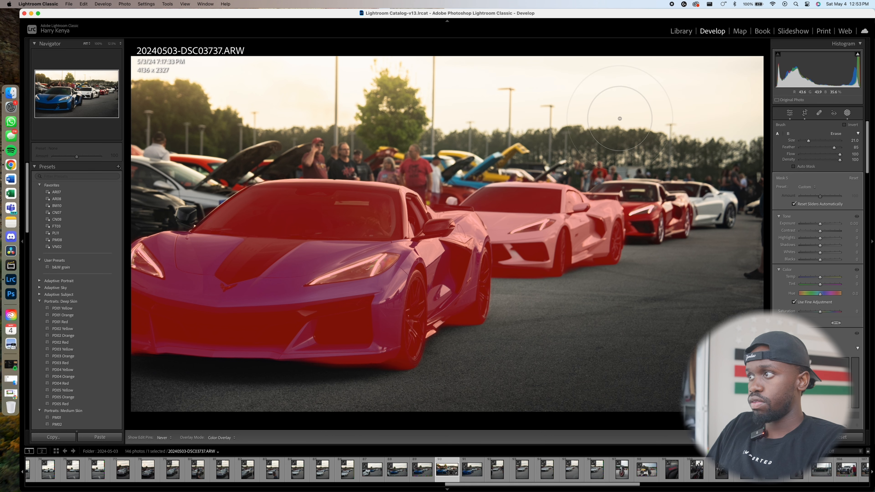
Brighten the subject mask so the blue and white cars stand out, and close masking
scroll(825, 243, "down", 1)
left_click_drag(820, 224, 825, 245)
key("shift+w")
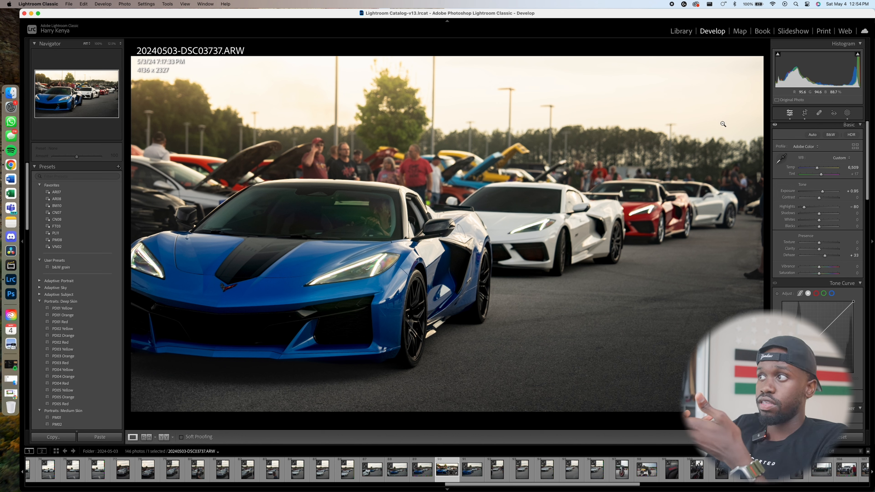
Reduce the corner radial gradient mask's Temp to 20 for a less intense warm glow
left_click(844, 114)
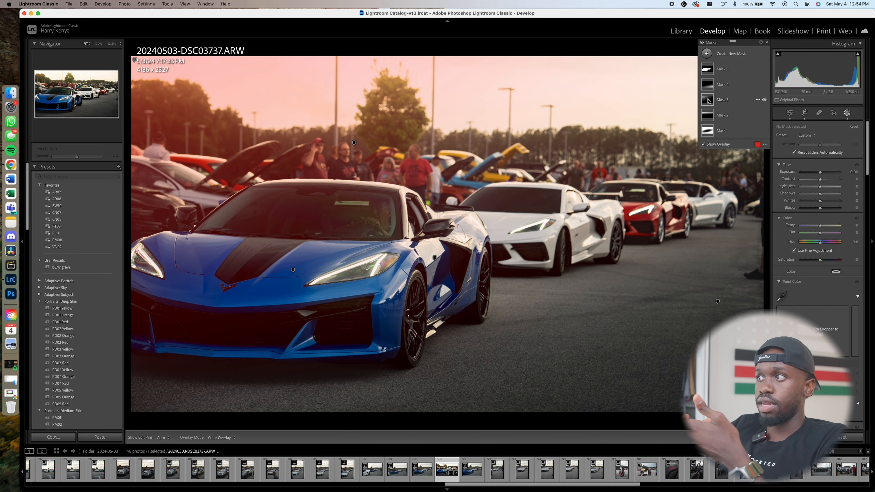
left_click(722, 99)
mouse_move(825, 244)
left_mouse_down()
mouse_move(814, 242)
mouse_move(831, 245)
mouse_move(823, 245)
left_mouse_up()
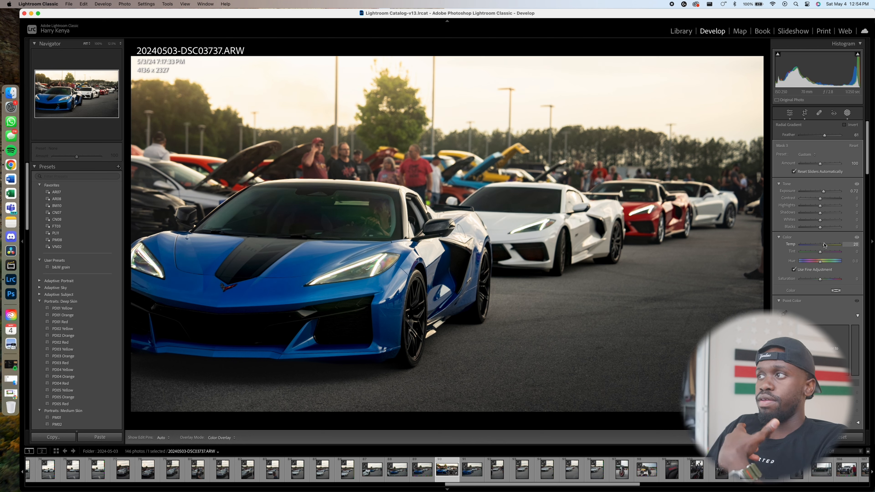
left_click(847, 115)
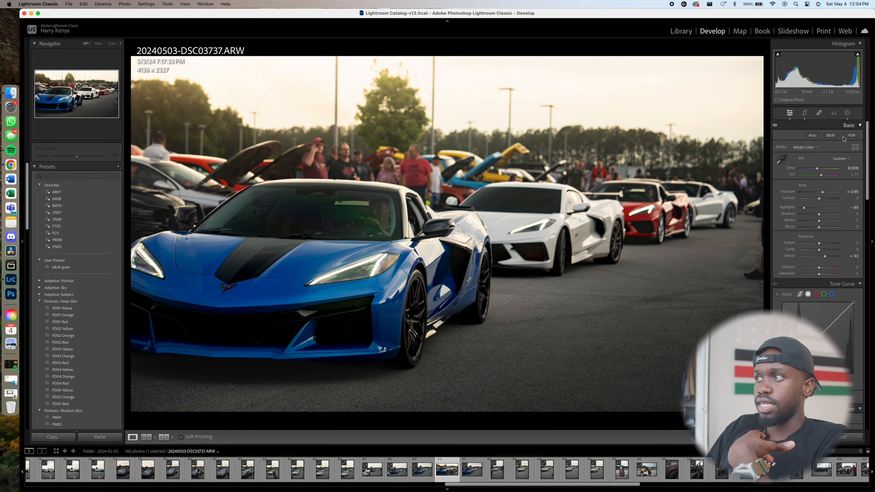
Try the photo's overall Exposure at 1.20 and 0.50, undo the darker setting, and lower it slightly
left_click_drag(822, 196, 823, 196)
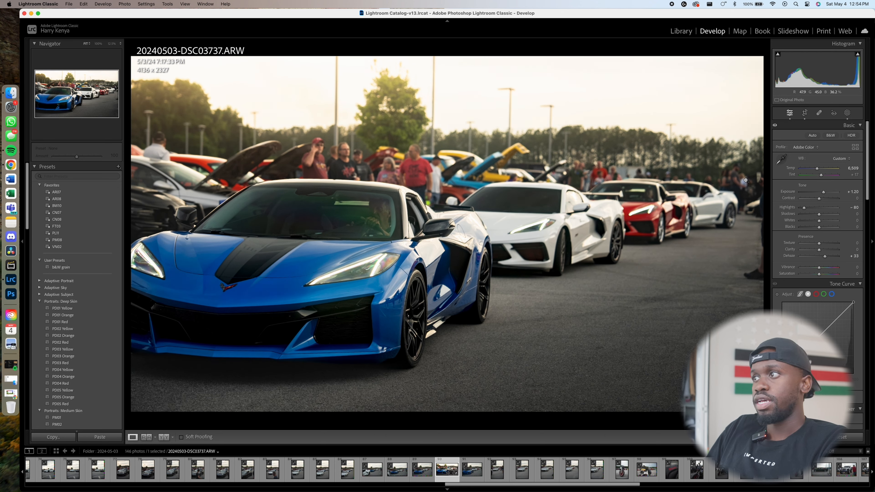
left_click_drag(822, 192, 820, 193)
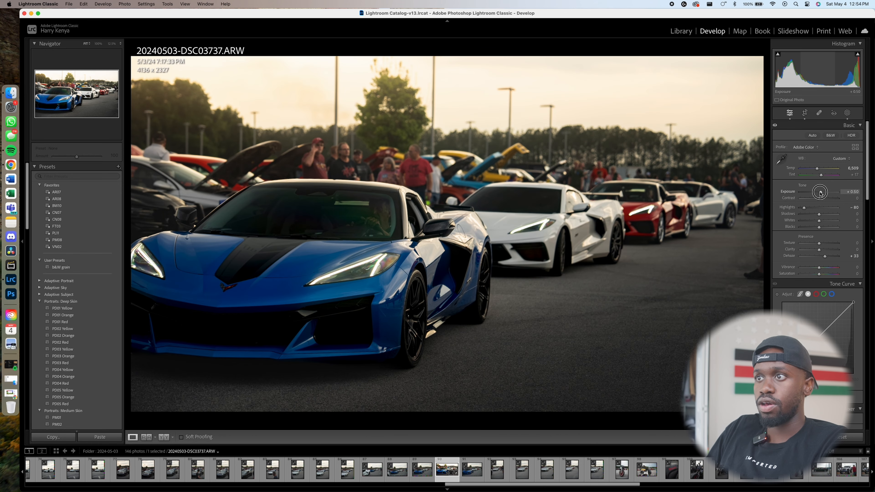
left_click_drag(820, 192, 820, 192)
key("super+z")
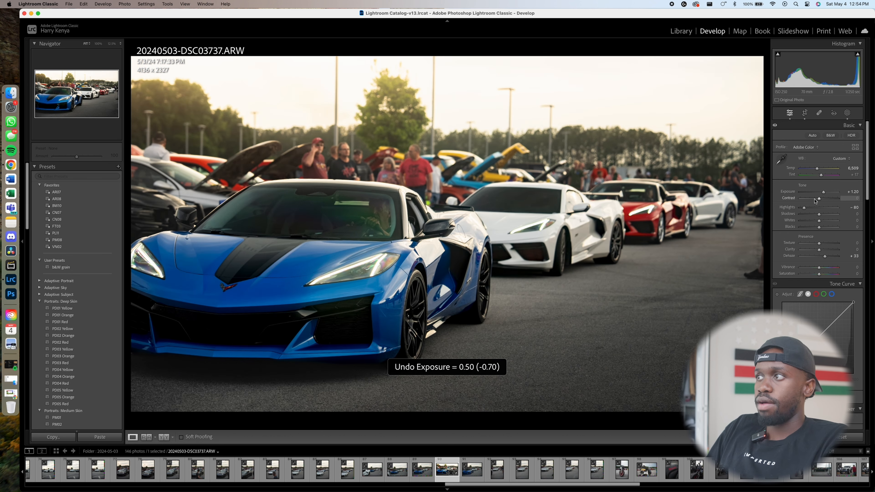
left_click_drag(823, 192, 821, 192)
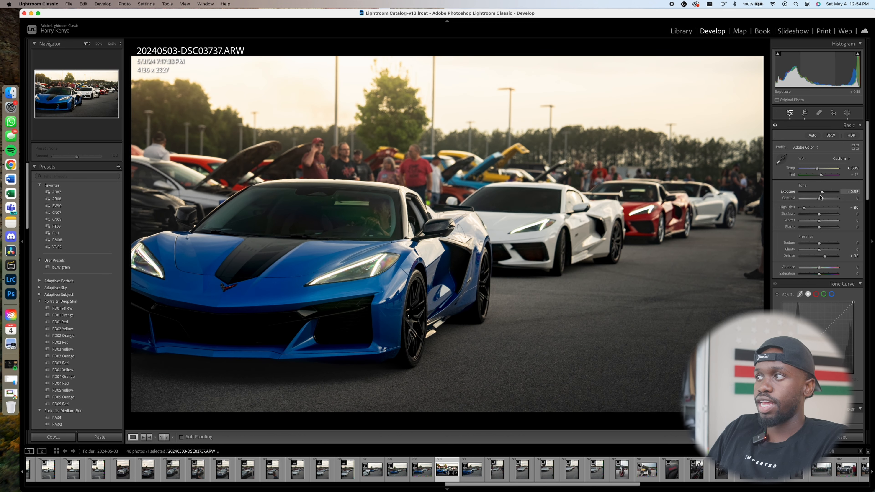
Set the photo's overall Exposure to 1.18
left_click(853, 192)
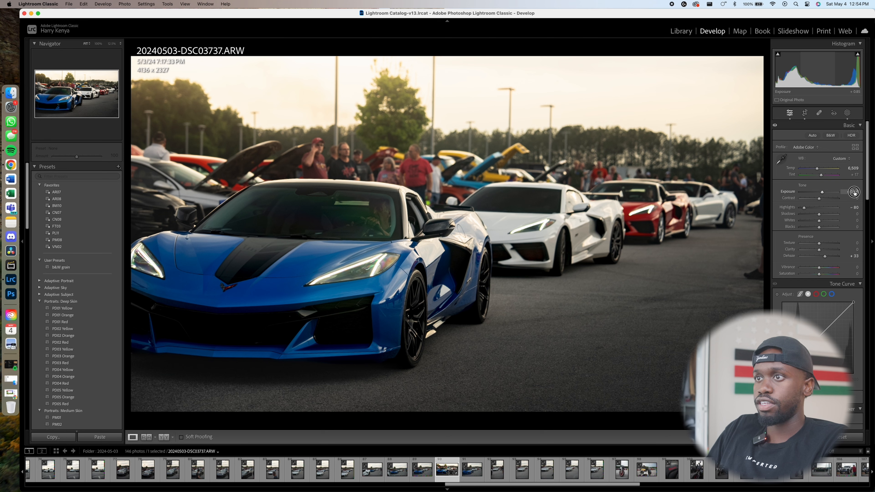
type("1.18")
key("Return")
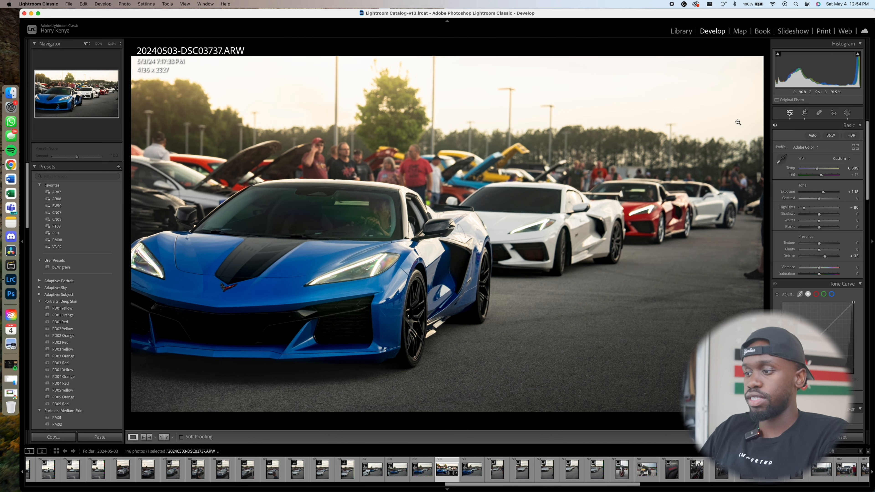
Compare the edited photo of the blue and white cars repeatedly with its original version
key("backslash")
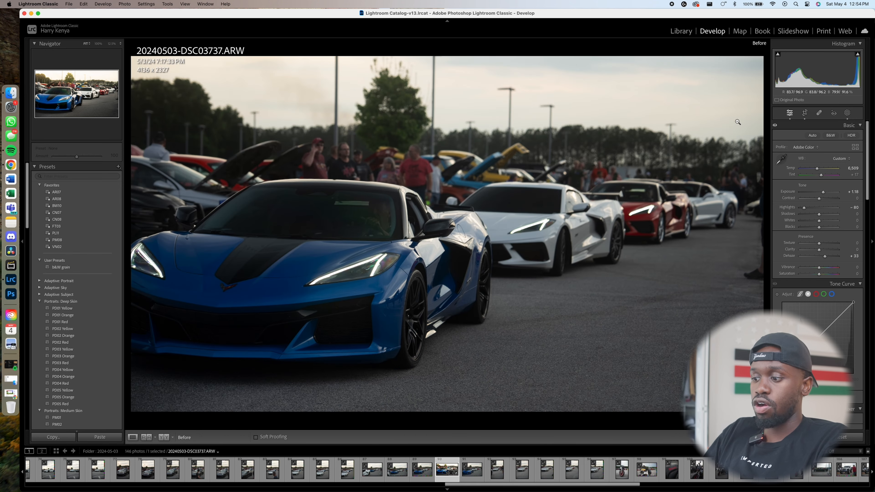
key("backslash")
key("backslash")
key("backslash")
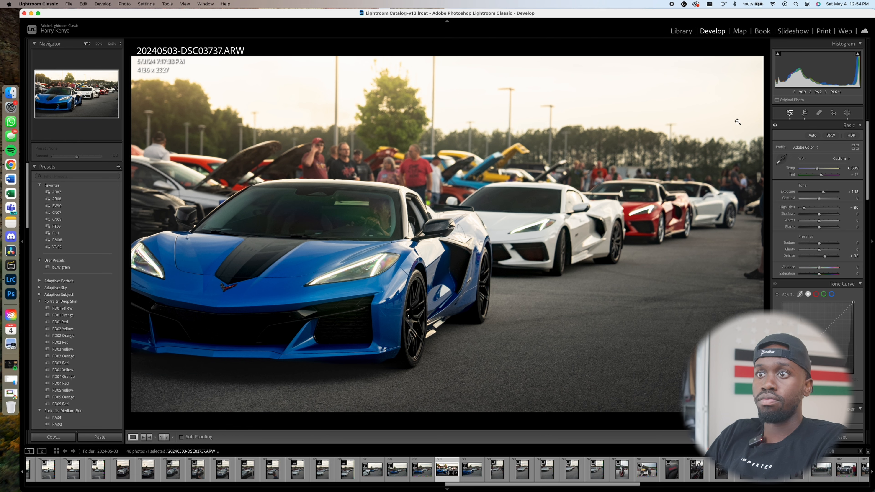
key("backslash")
key("backslash")
key("backslash")
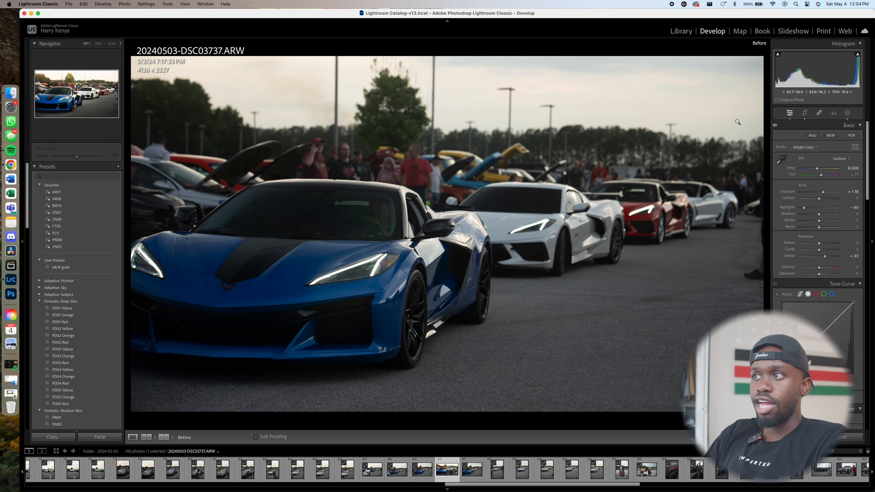
key("backslash")
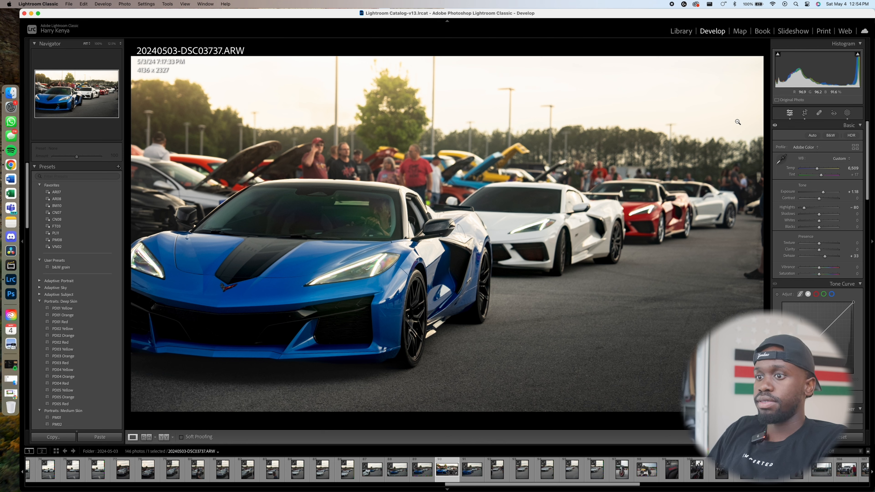
Open the convertible interior photo 20240503-DSC03702.ARW for developing, set Exposure to 1.25 and Dehaze to 60, and compare with the original
left_click_drag(503, 489, 390, 489)
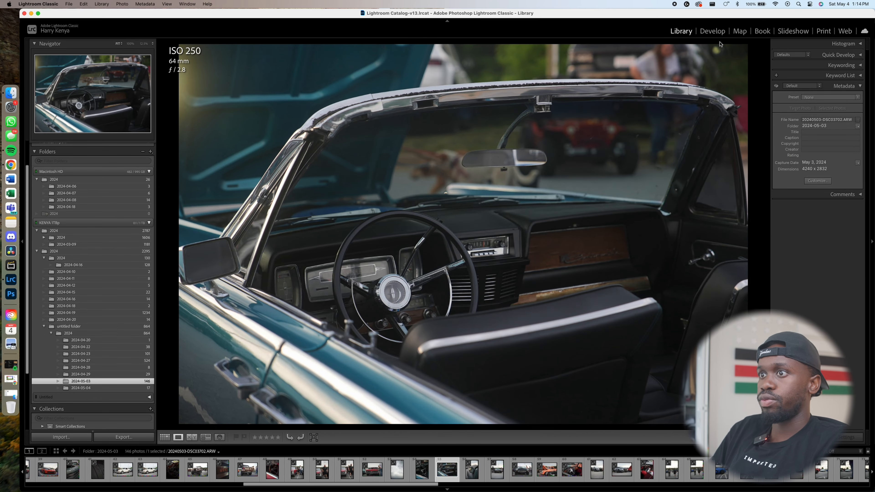
left_click(712, 32)
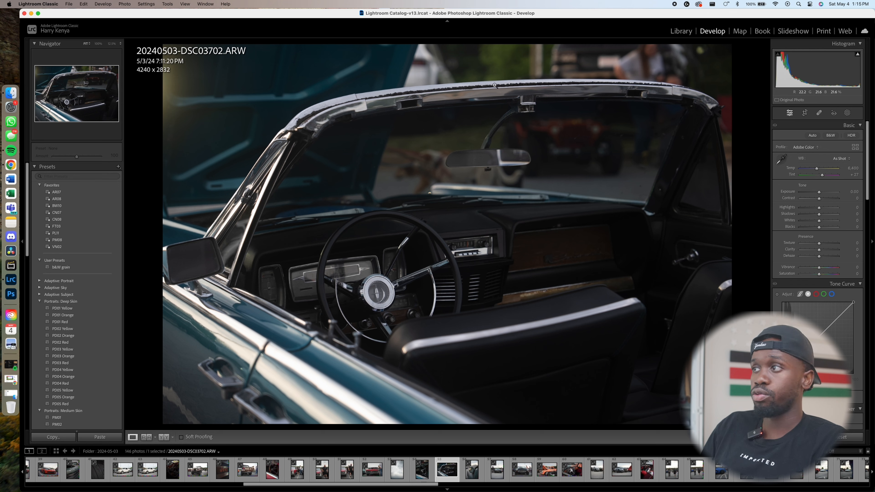
left_click_drag(820, 195, 824, 194)
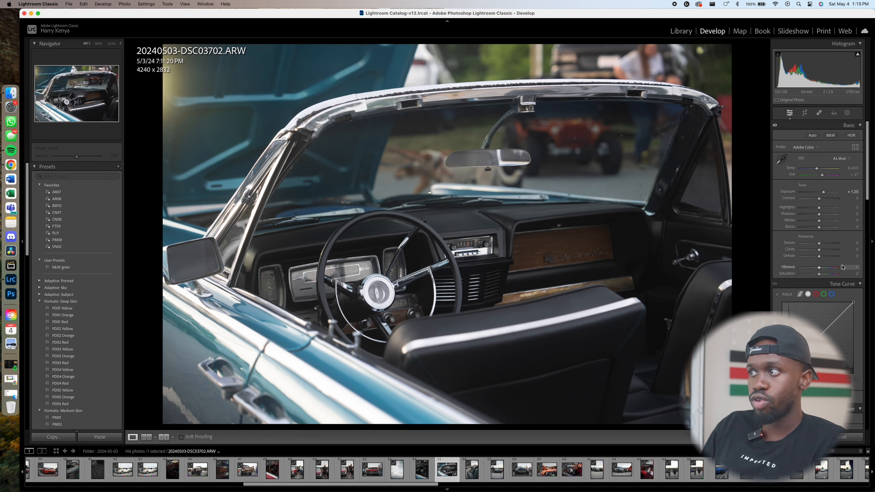
left_click_drag(819, 258, 830, 260)
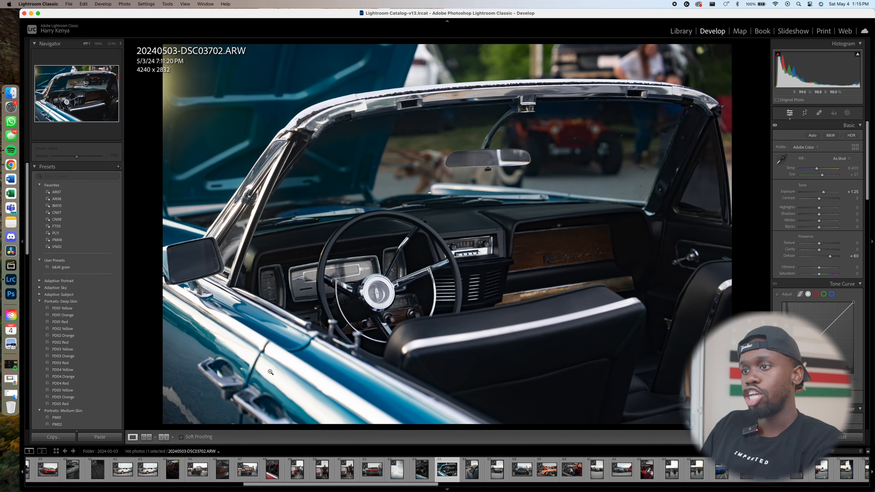
key("backslash")
key("backslash")
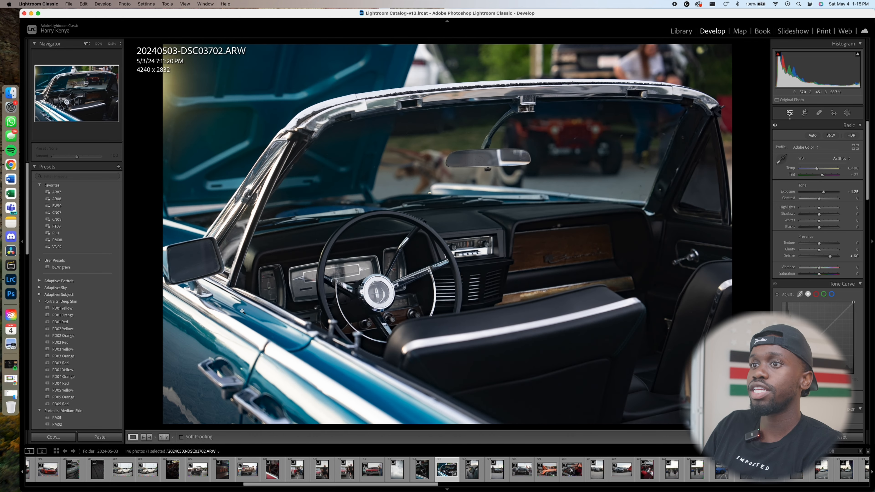
key("backslash")
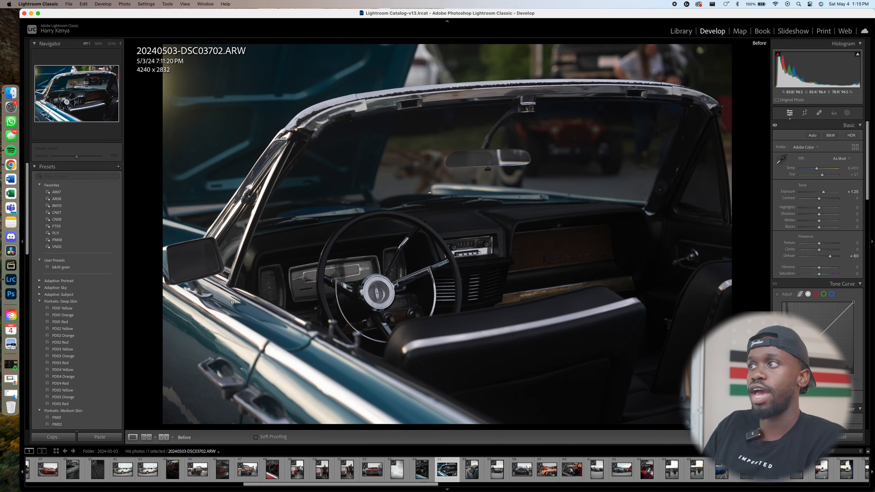
key("backslash")
Warm the convertible photo's Temp to just under 8,000, set Highlights to -70, and compare with the original
left_click_drag(817, 172, 819, 170)
left_click_drag(819, 171, 820, 170)
left_click_drag(819, 209, 805, 208)
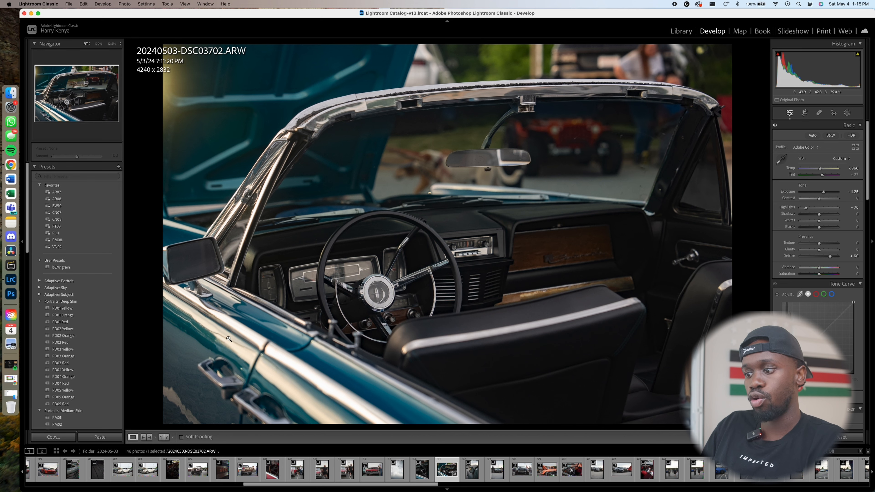
key("backslash")
key("backslash")
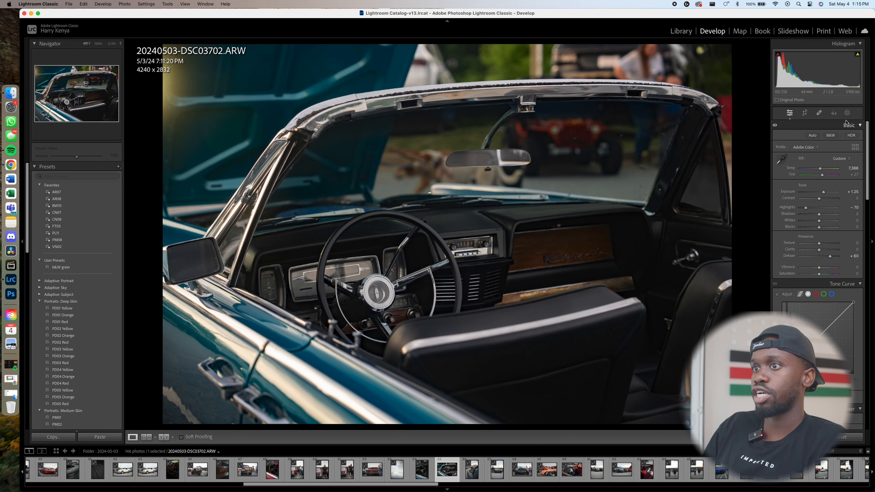
Add a linear gradient mask running from the photo's upper edge down to the front seat and set its Temp to 8
left_click(847, 112)
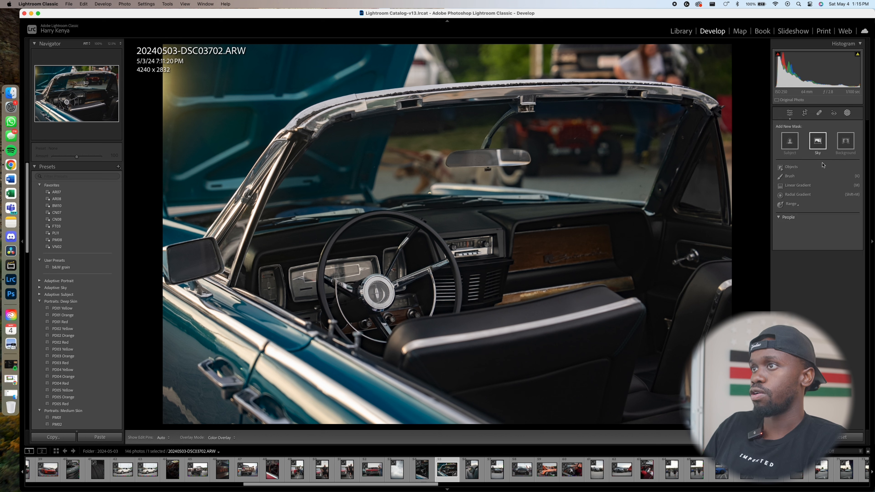
left_click(848, 114)
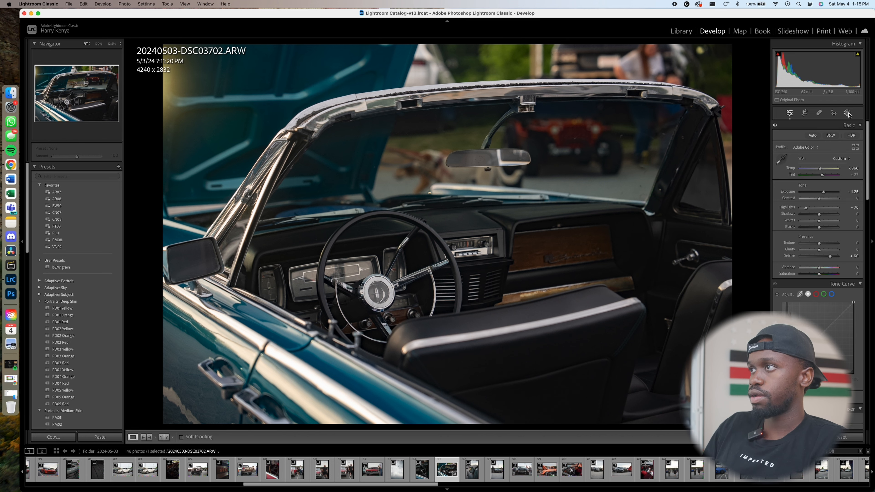
left_click(847, 113)
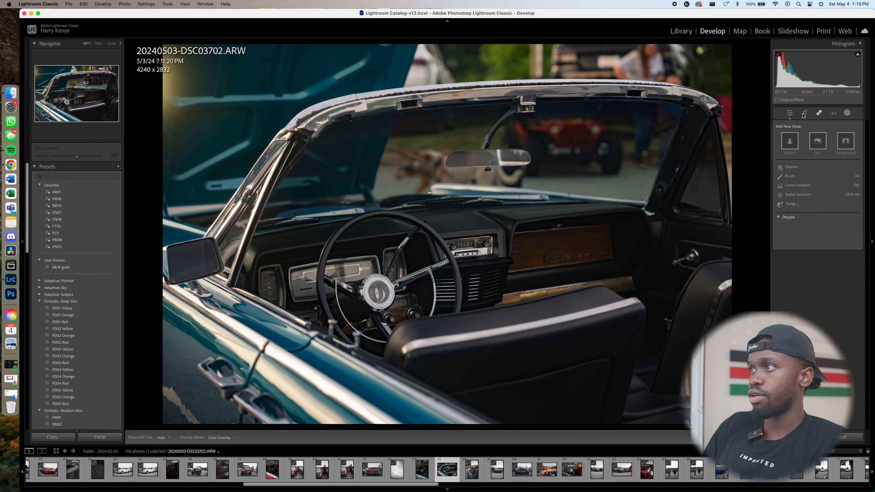
left_click(806, 186)
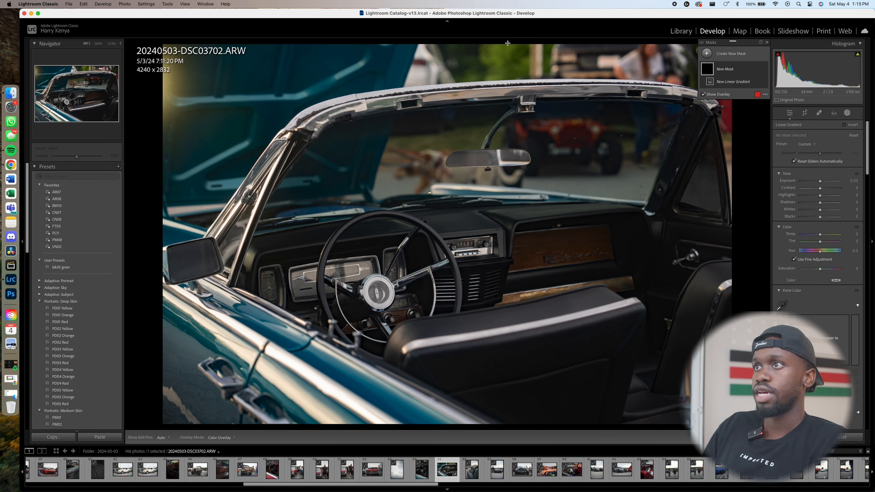
left_click_drag(514, 41, 529, 363)
left_click_drag(820, 235, 821, 237)
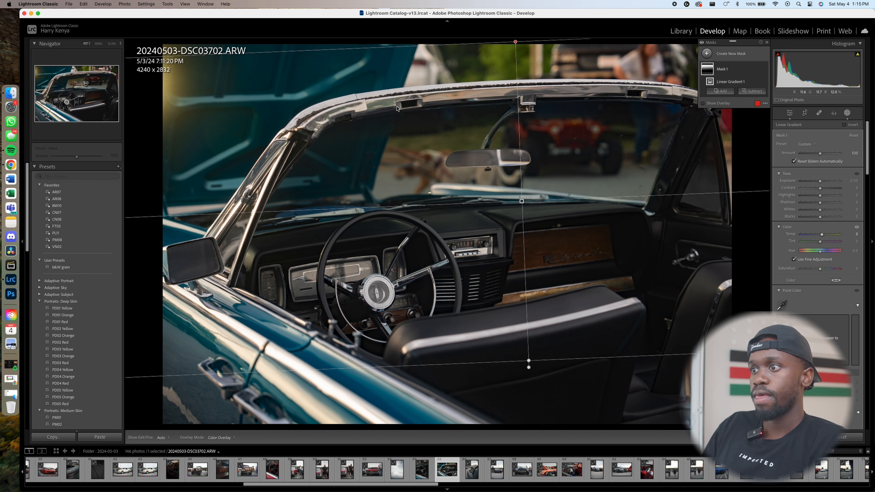
Tilt the linear gradient and move it up toward the raised teal hood in the photo's upper-left area
left_click_drag(529, 367, 568, 367)
left_click_drag(521, 201, 349, 147)
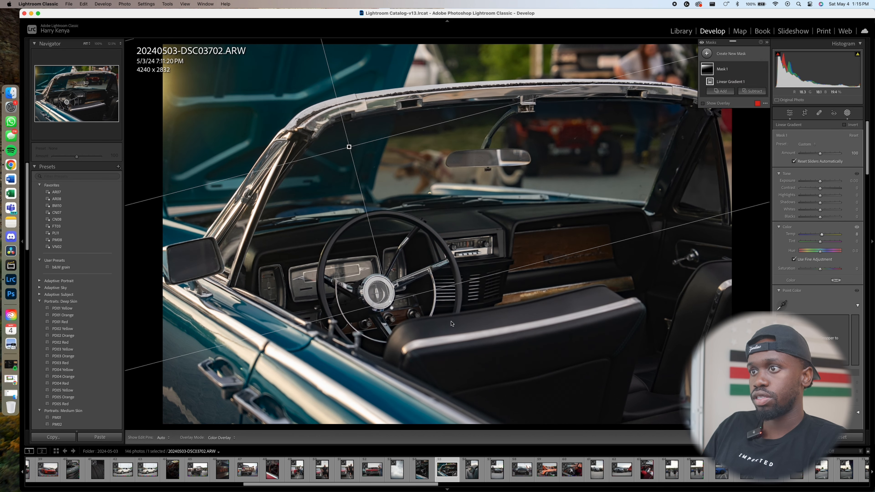
mouse_move(391, 307)
left_mouse_down()
mouse_move(403, 319)
mouse_move(406, 310)
left_mouse_up()
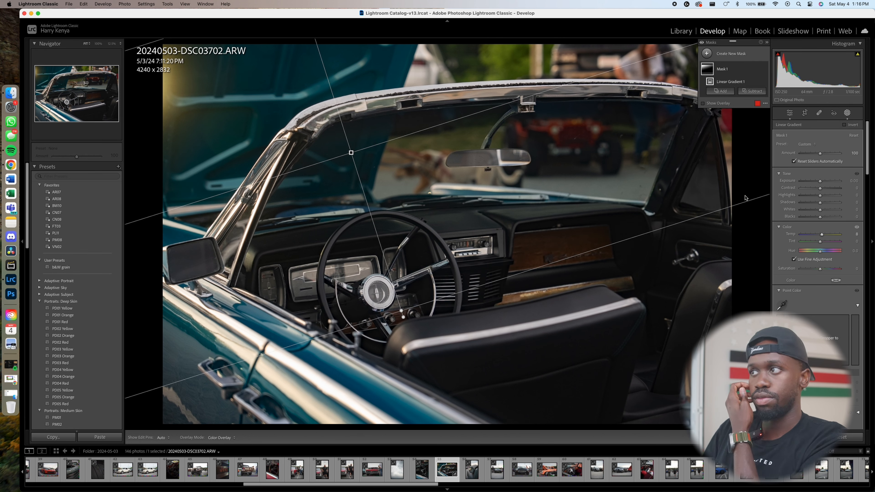
Lower the linear gradient mask's Dehaze to add a soft haze over the hood and background
scroll(816, 234, "down", 6)
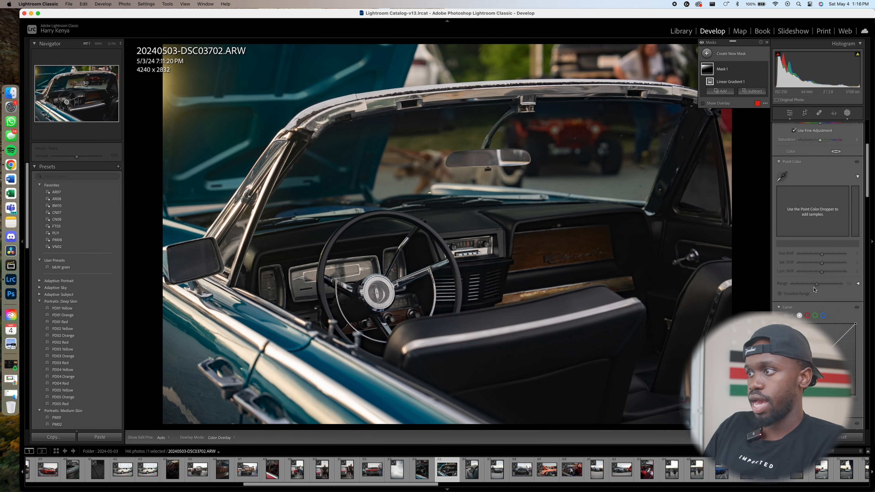
mouse_move(821, 377)
left_mouse_down()
mouse_move(796, 378)
mouse_move(826, 377)
mouse_move(808, 378)
left_mouse_up()
left_click(753, 437)
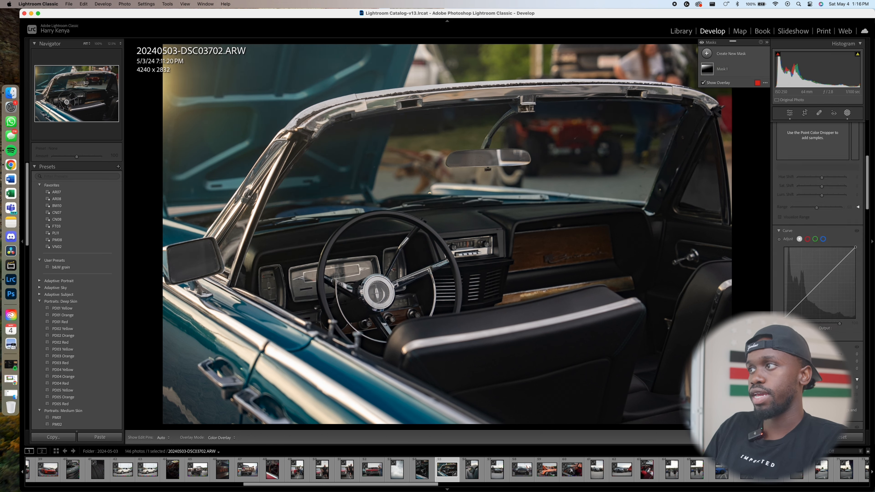
Set the convertible photo's global Exposure to +1.40, Shadows to +64 and Blacks to -53
scroll(827, 279, "up", 5)
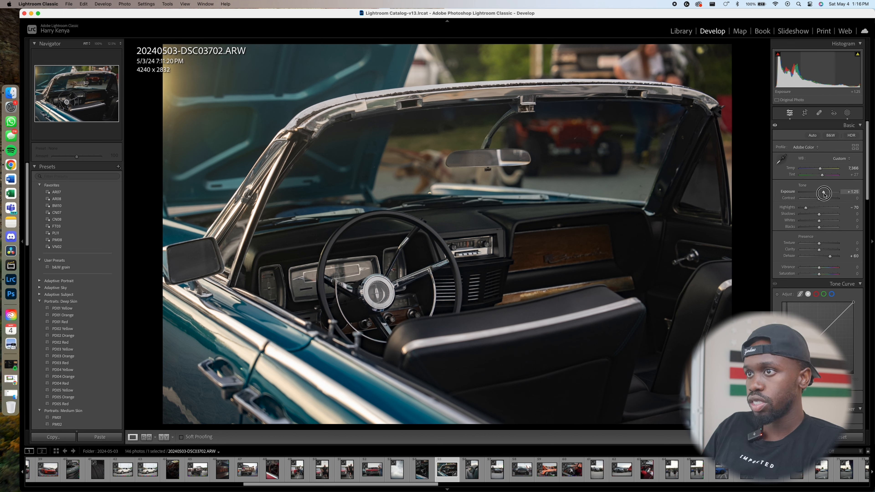
left_click_drag(823, 193, 825, 193)
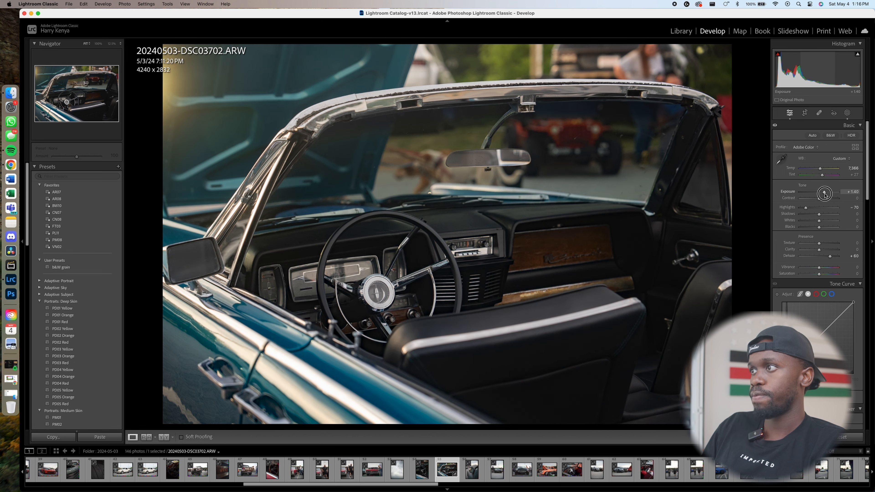
mouse_move(819, 216)
left_mouse_down()
mouse_move(831, 215)
mouse_move(808, 228)
left_mouse_up()
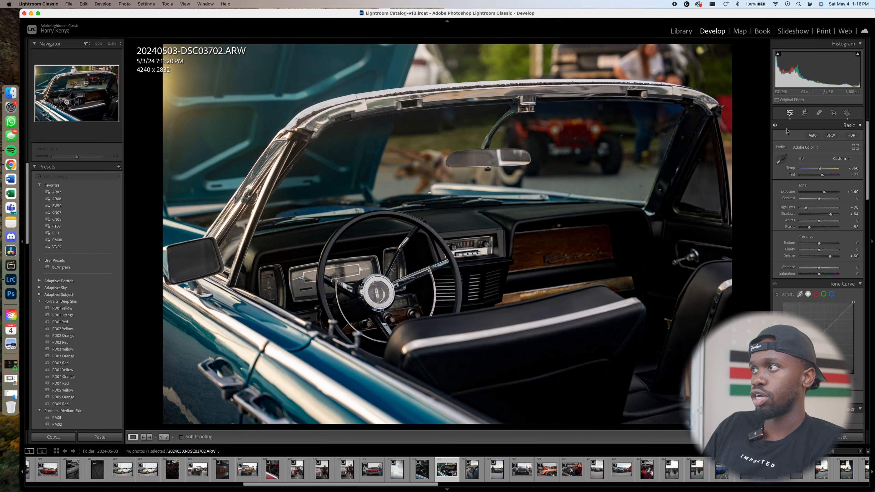
Add a brush mask and paint it over the car's interior, covering the dashboard, steering wheel and seats
left_click(847, 115)
left_click(706, 56)
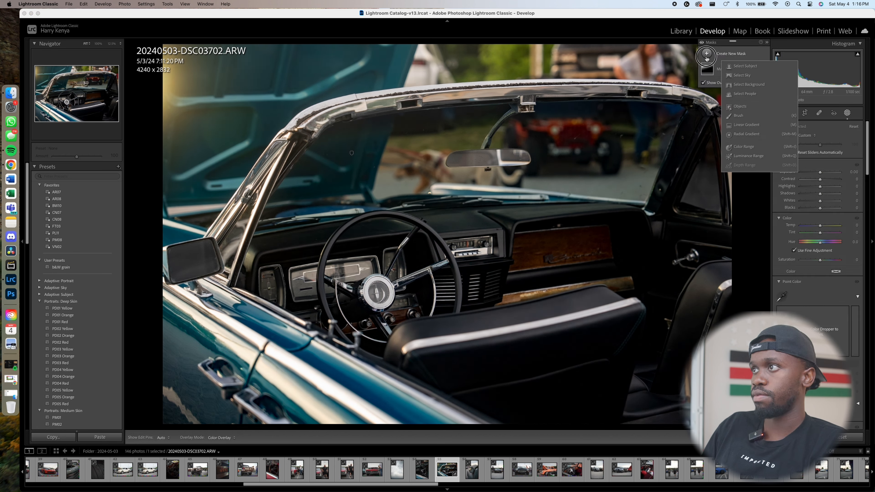
left_click(753, 117)
scroll(410, 316, "up", 5)
mouse_move(322, 274)
left_mouse_down()
mouse_move(444, 276)
mouse_move(619, 252)
mouse_move(537, 344)
mouse_move(489, 372)
mouse_move(647, 365)
mouse_move(692, 302)
mouse_move(496, 328)
left_mouse_up()
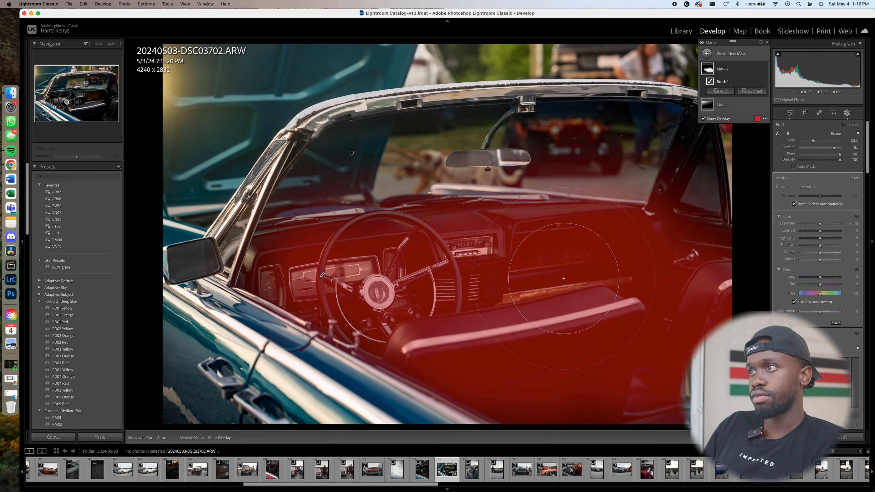
scroll(406, 293, "down", 6)
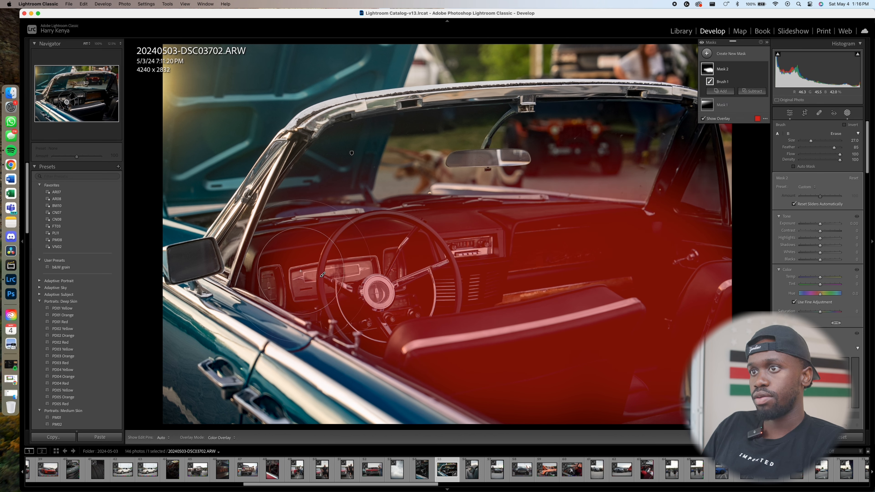
left_click_drag(303, 274, 295, 271)
Set the interior brush mask's Highlights to 64, Whites to 12 and Blacks to -10, and compare the photo with the original
left_click_drag(818, 240, 816, 260)
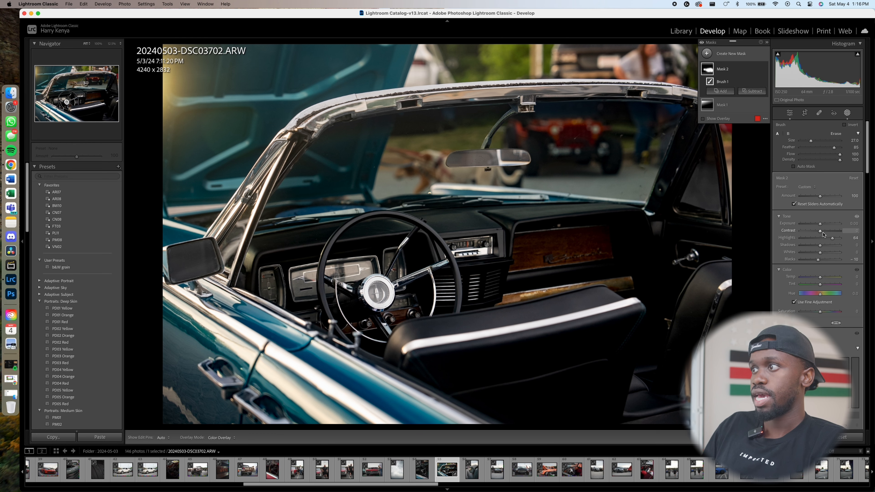
left_click_drag(822, 255, 823, 254)
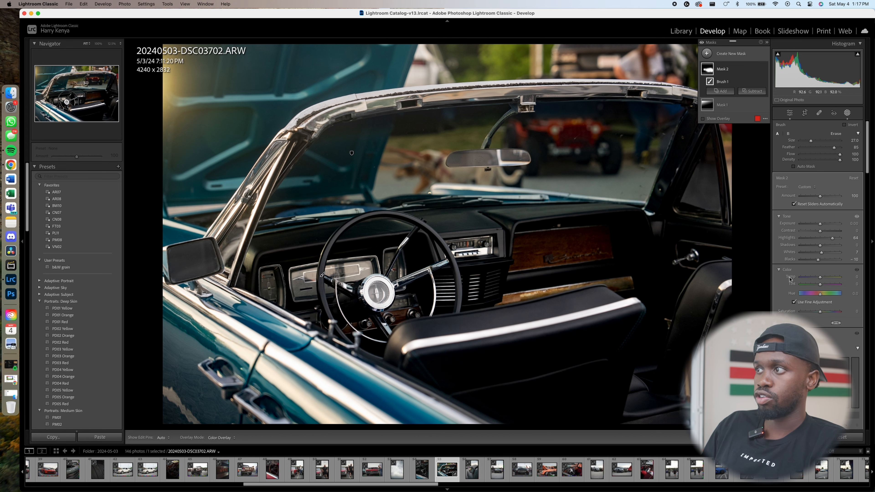
mouse_move(820, 254)
left_mouse_down()
mouse_move(786, 254)
mouse_move(851, 253)
mouse_move(822, 256)
left_mouse_up()
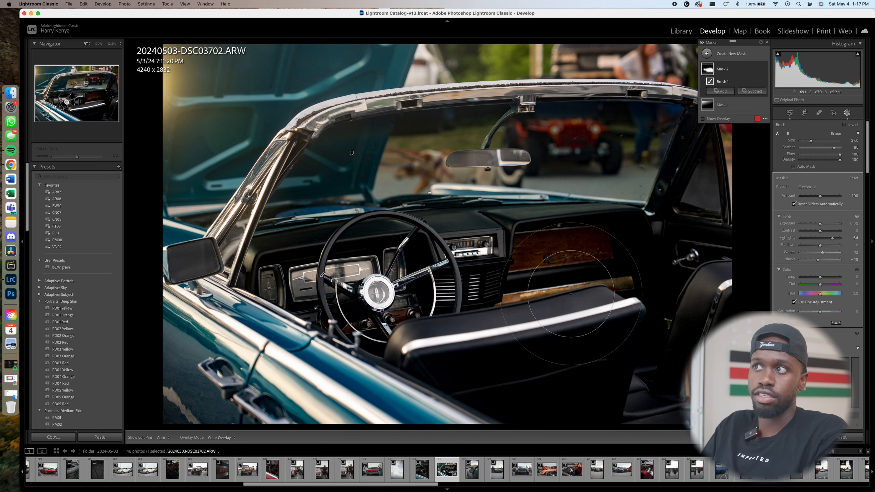
key("Escape")
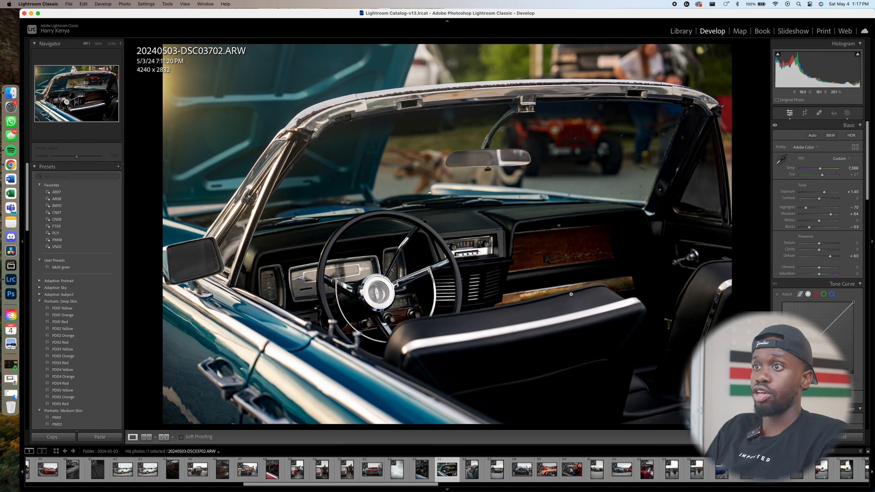
key("backslash")
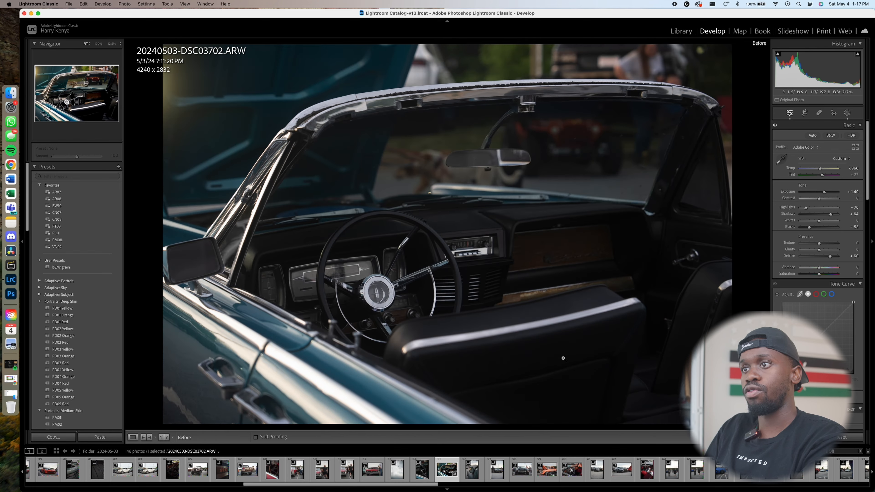
key("backslash")
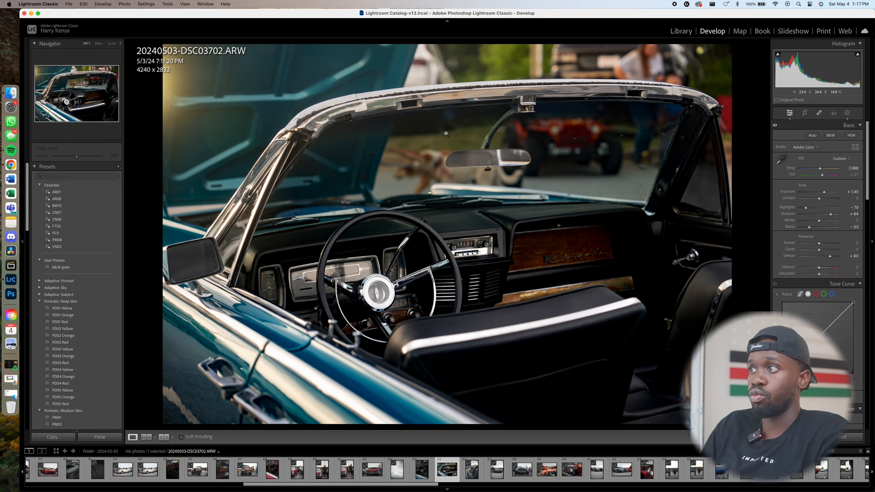
Reopen the interior brush mask, set its Temp to 2, and leave masking
left_click(850, 113)
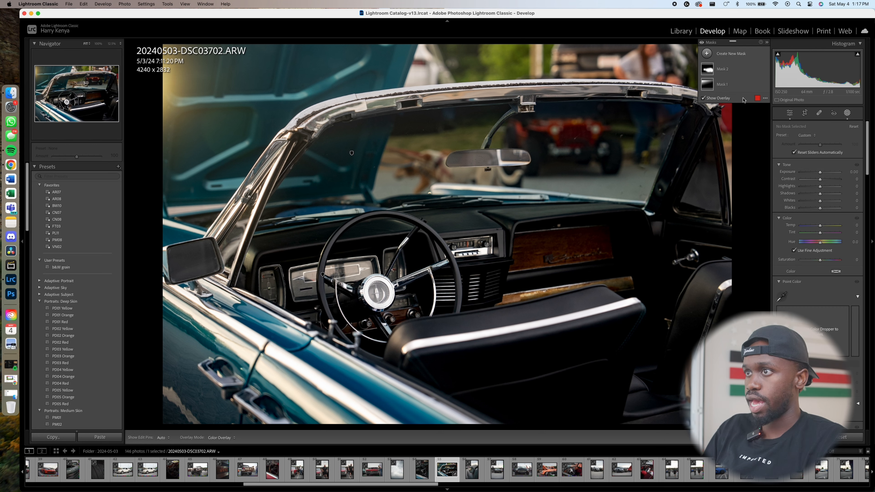
left_click(705, 71)
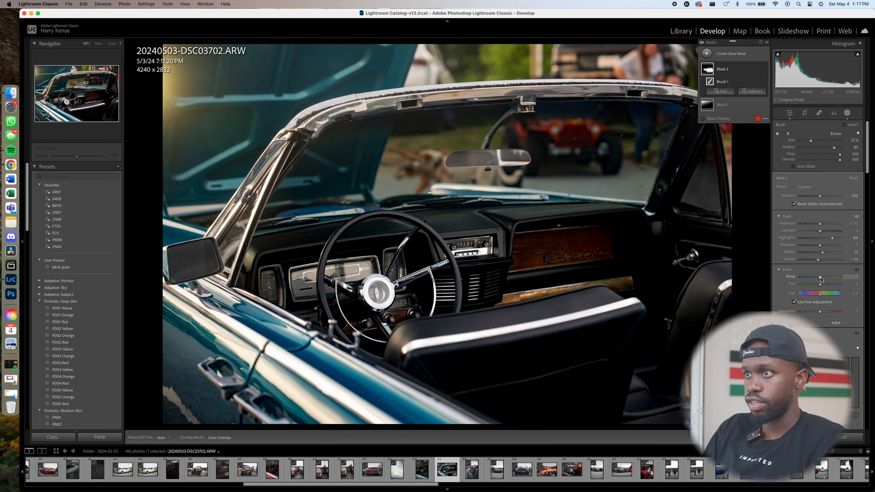
left_click(821, 278)
left_click_drag(821, 278, 820, 278)
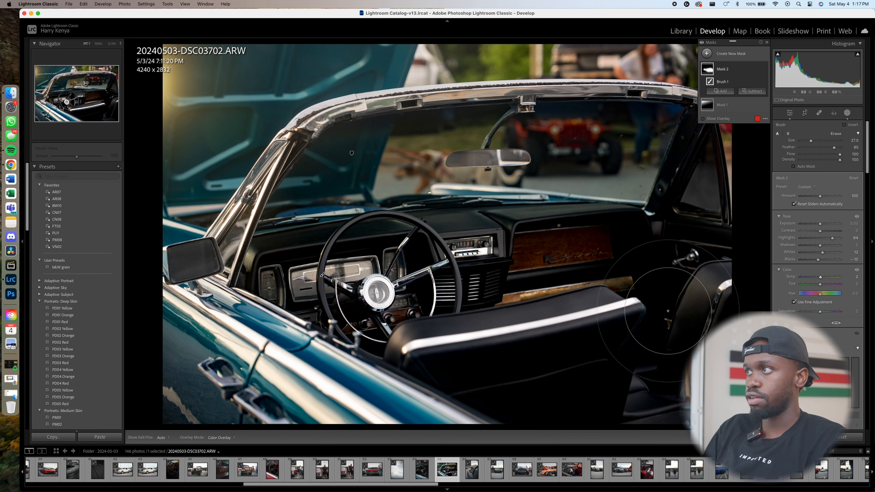
left_click(847, 113)
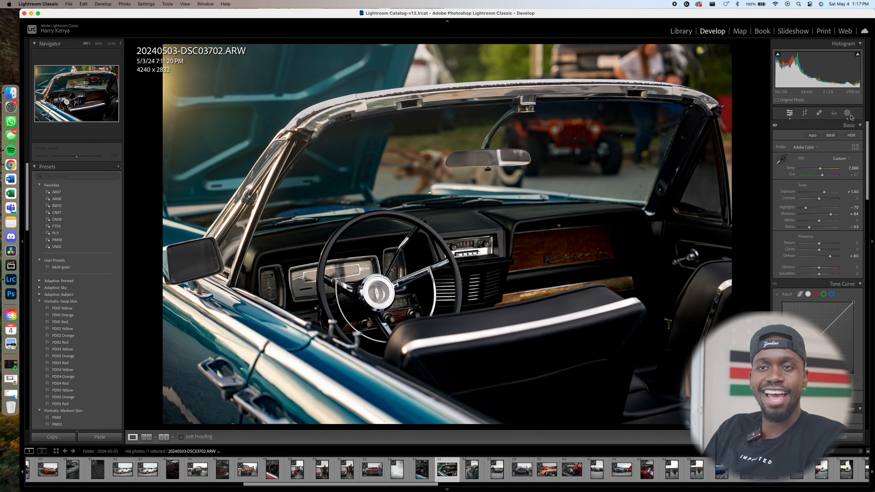
In Color Grading, tint the shadows blue at about hue 241 with low saturation and the highlights a subtle yellow
scroll(784, 257, "down", 10)
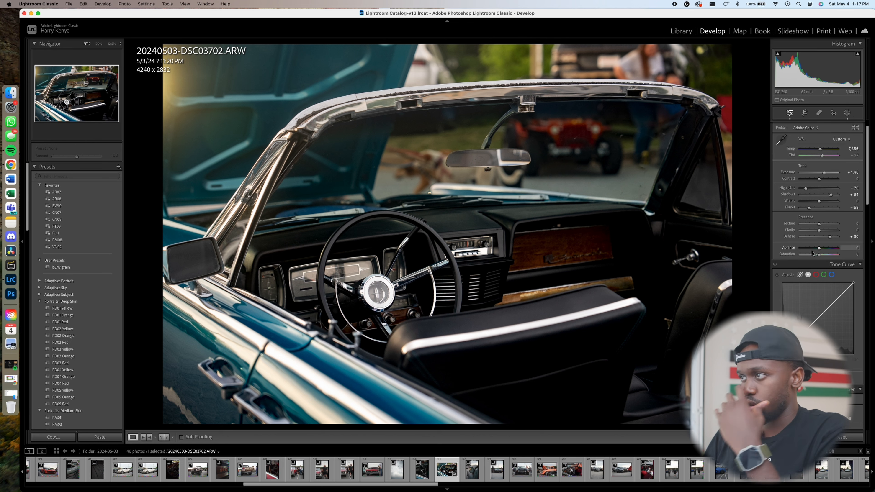
scroll(813, 287, "down", 5)
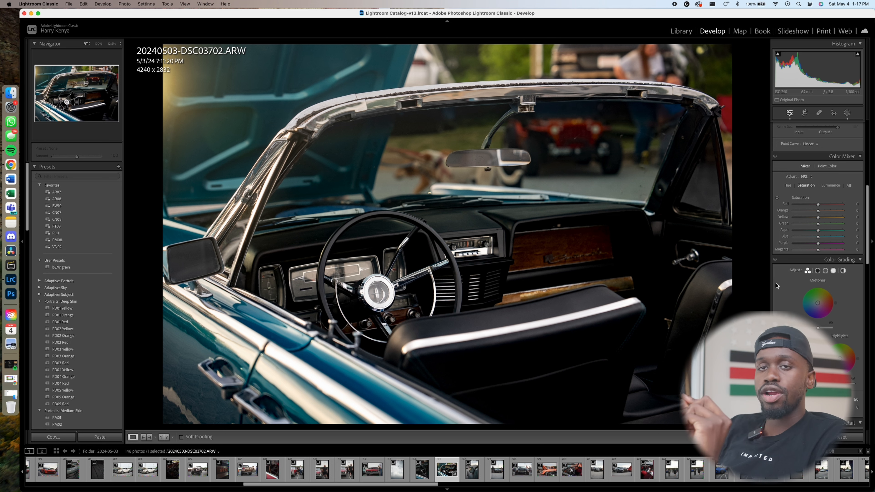
scroll(829, 250, "down", 6)
scroll(829, 250, "down", 5)
scroll(830, 251, "up", 5)
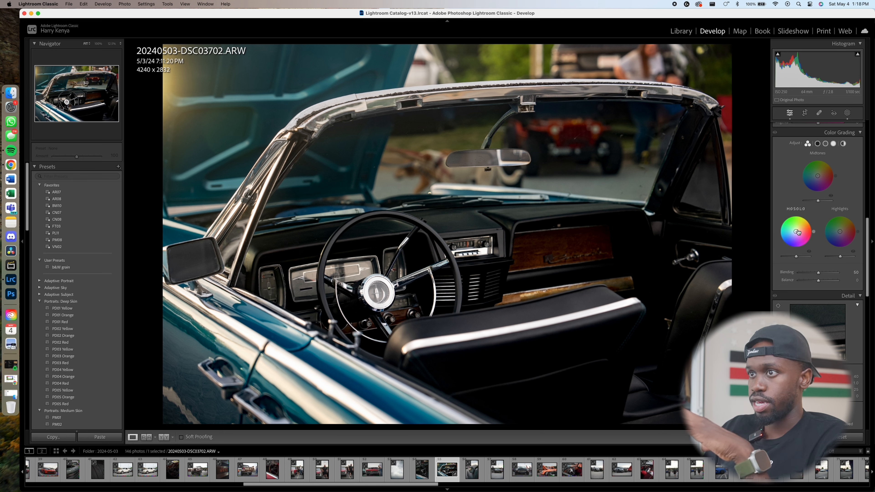
mouse_move(803, 232)
left_mouse_down()
mouse_move(786, 220)
mouse_move(783, 236)
mouse_move(802, 242)
mouse_move(796, 230)
left_mouse_up()
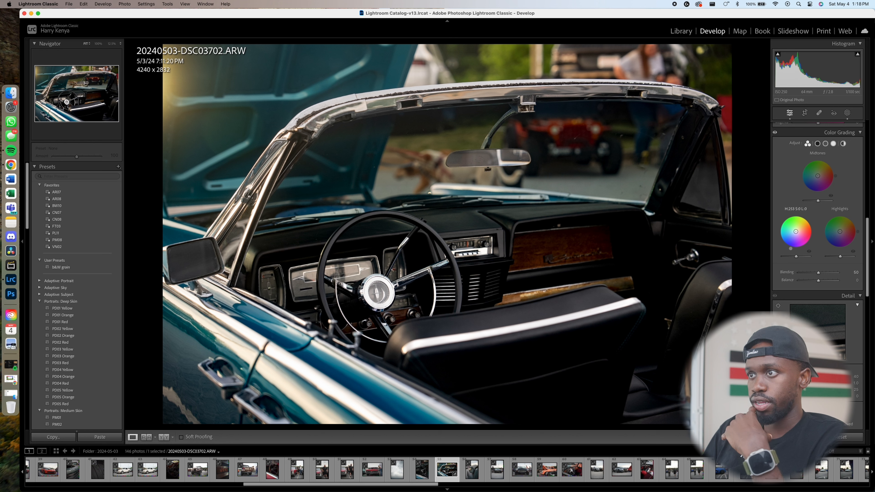
left_click_drag(796, 231, 793, 234)
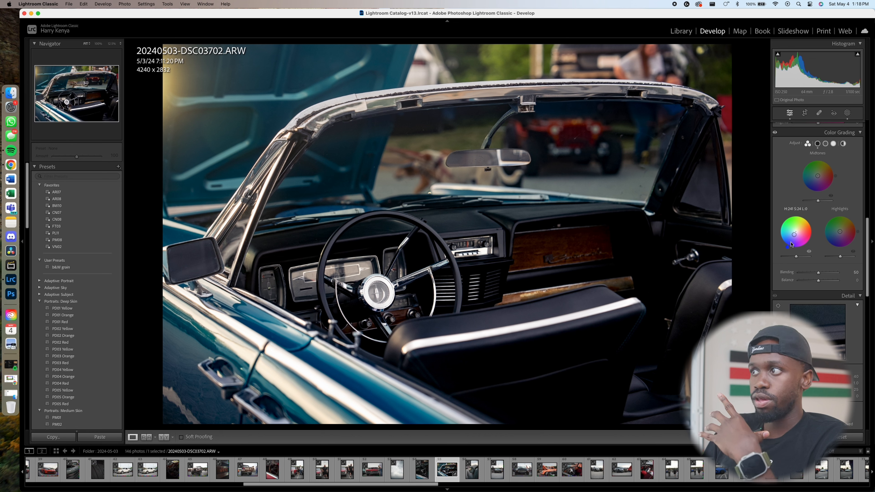
left_click_drag(794, 234, 794, 233)
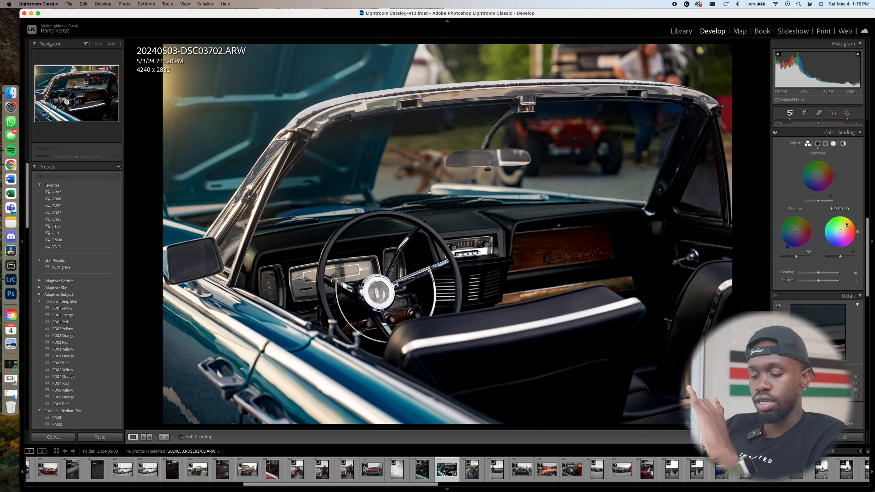
left_click_drag(846, 224, 849, 216)
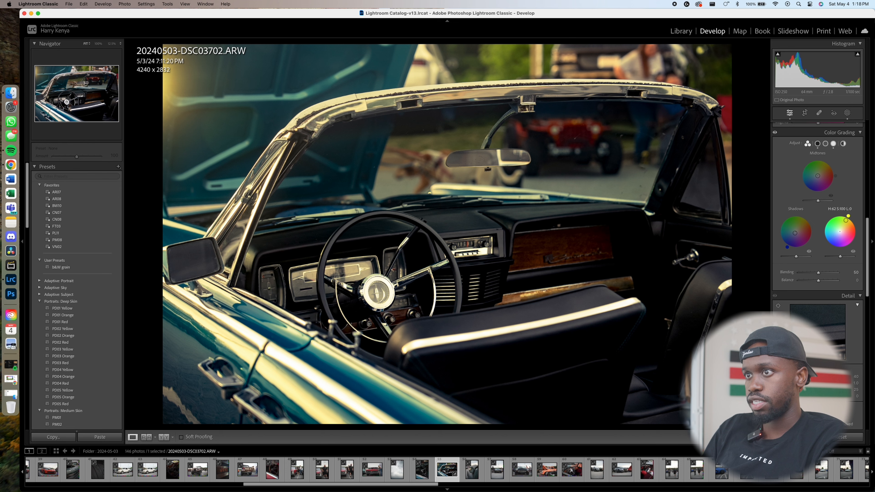
left_click_drag(846, 224, 843, 226)
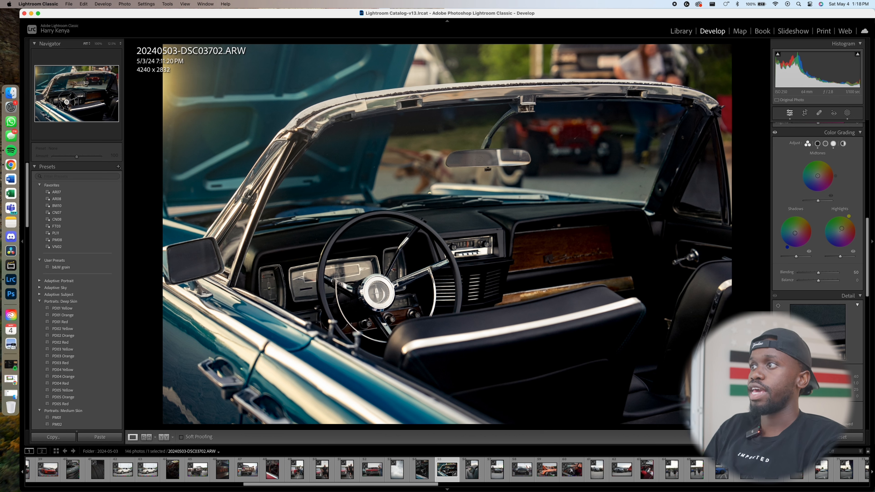
Try orange and green tints on the Color Grading midtones and reset the midtones wheel
left_click_drag(819, 176, 824, 172)
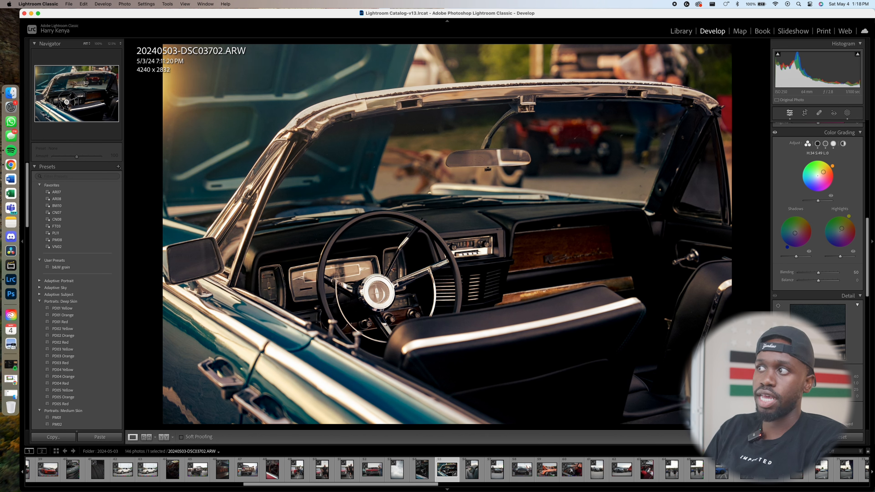
left_click_drag(823, 171, 816, 175)
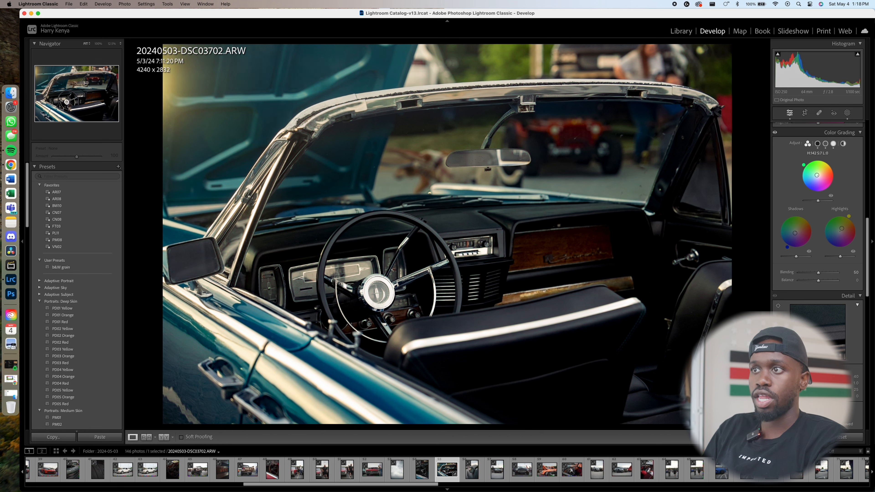
double_click(823, 177)
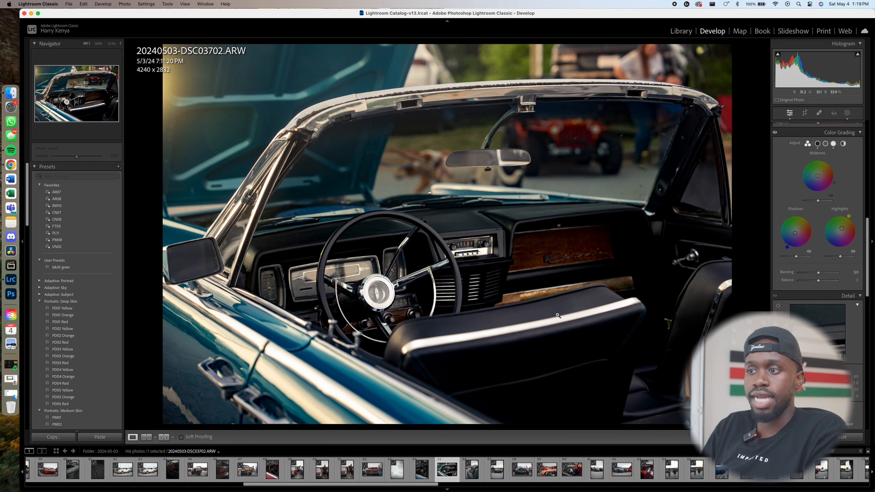
Compare the color-graded convertible photo with its original version
key("backslash")
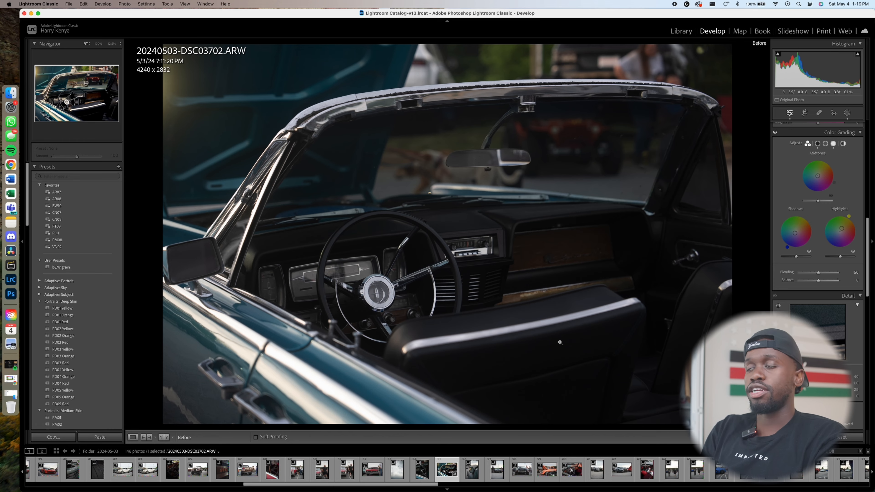
key("backslash")
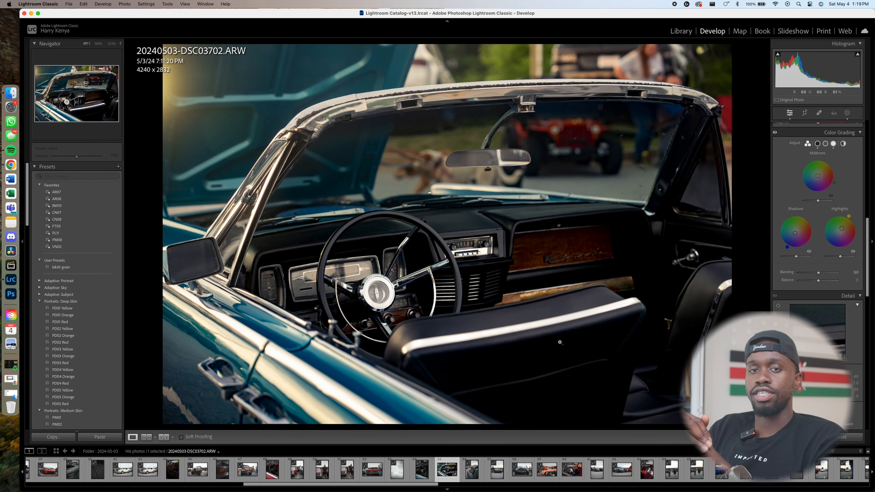